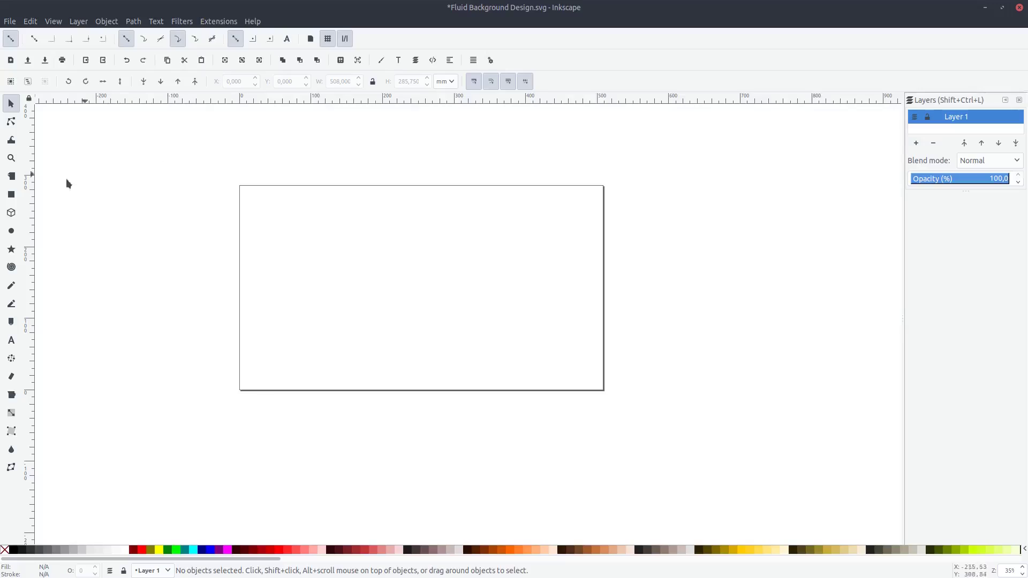
Draw a dark red rectangle snapped exactly from the page's top-left to bottom-right corner
left_click(11, 195)
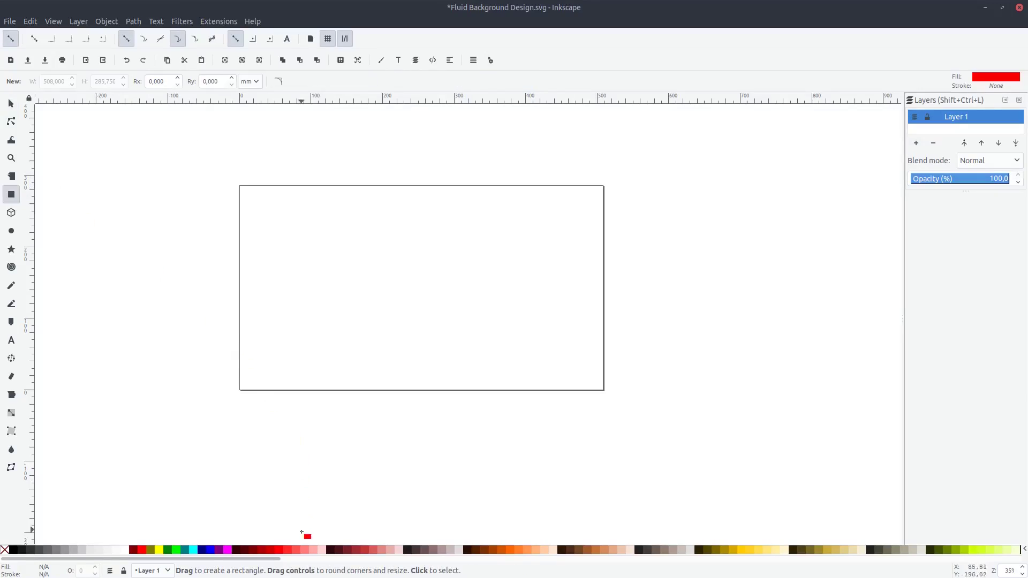
left_click(271, 554)
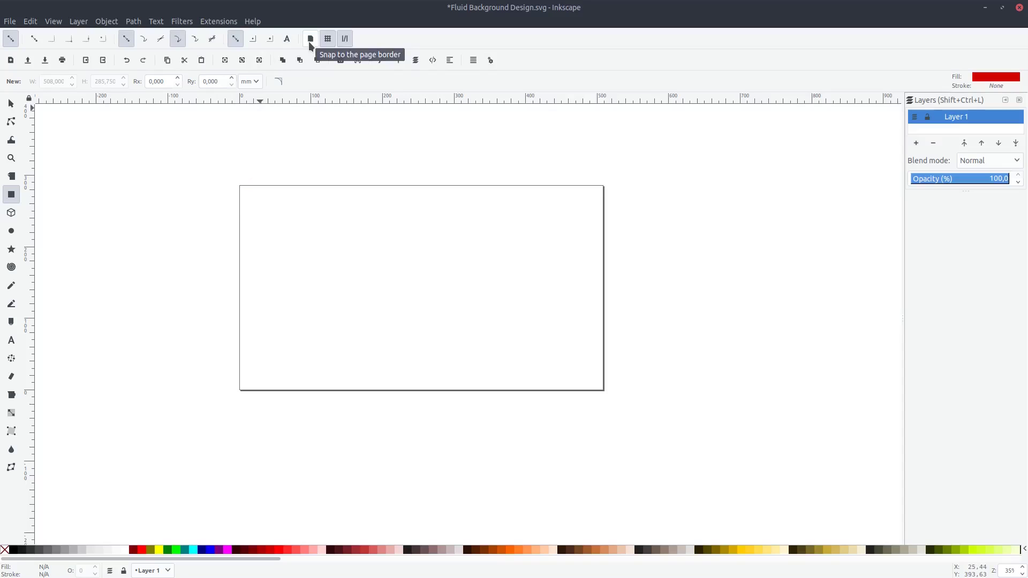
left_click(310, 42)
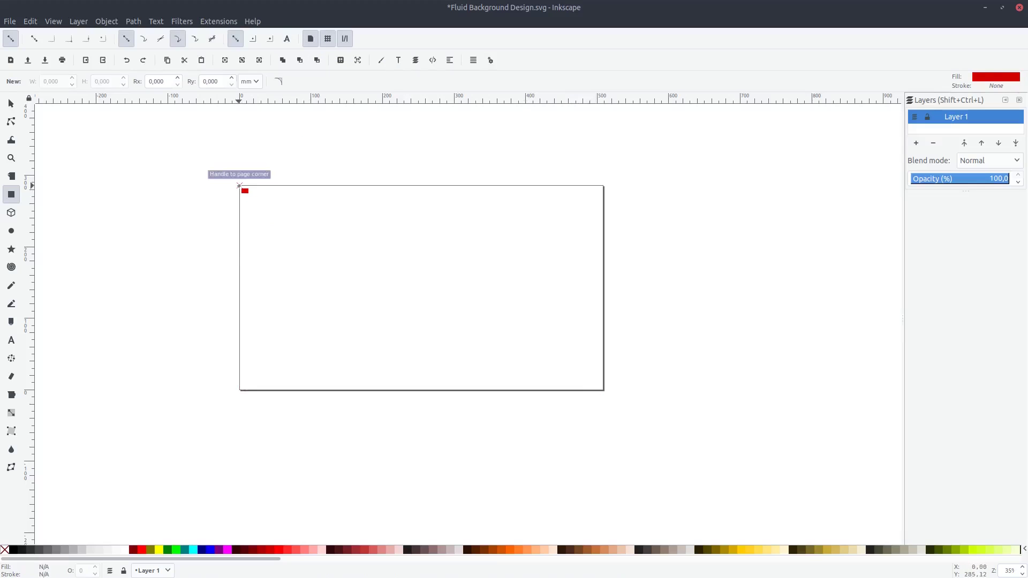
left_click_drag(239, 186, 601, 390)
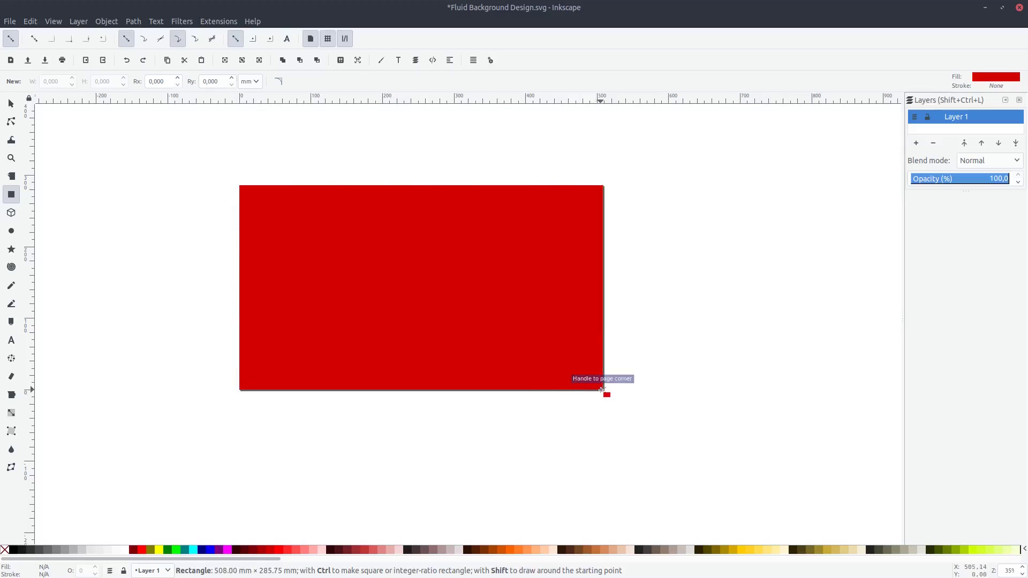
left_click_drag(601, 390, 601, 391)
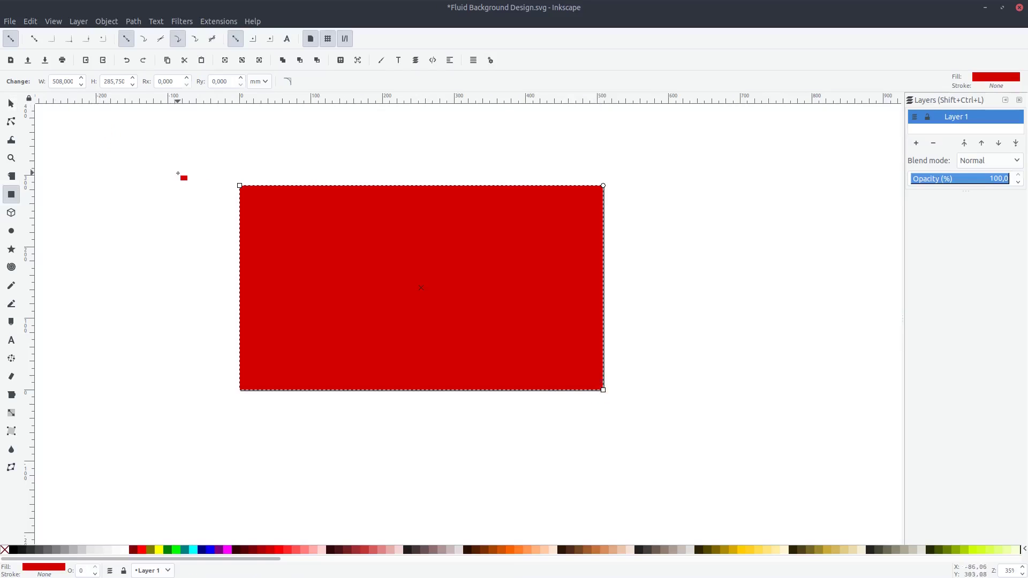
Add a mesh gradient to the rectangle and colour its top-left corner pure red
left_click(11, 431)
scroll(436, 298, "up", 1, "ctrl")
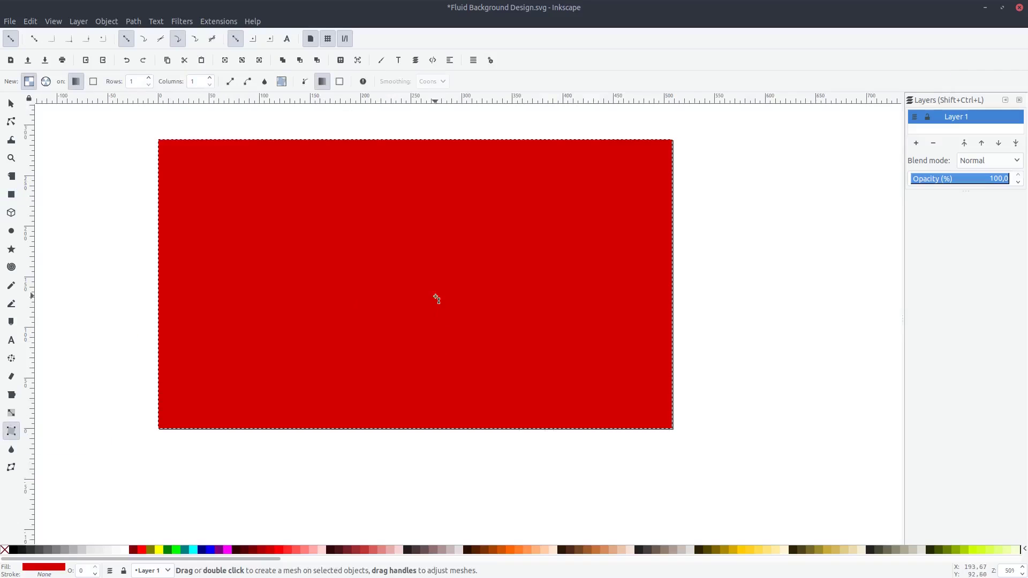
double_click(415, 272)
scroll(427, 300, "up", 1)
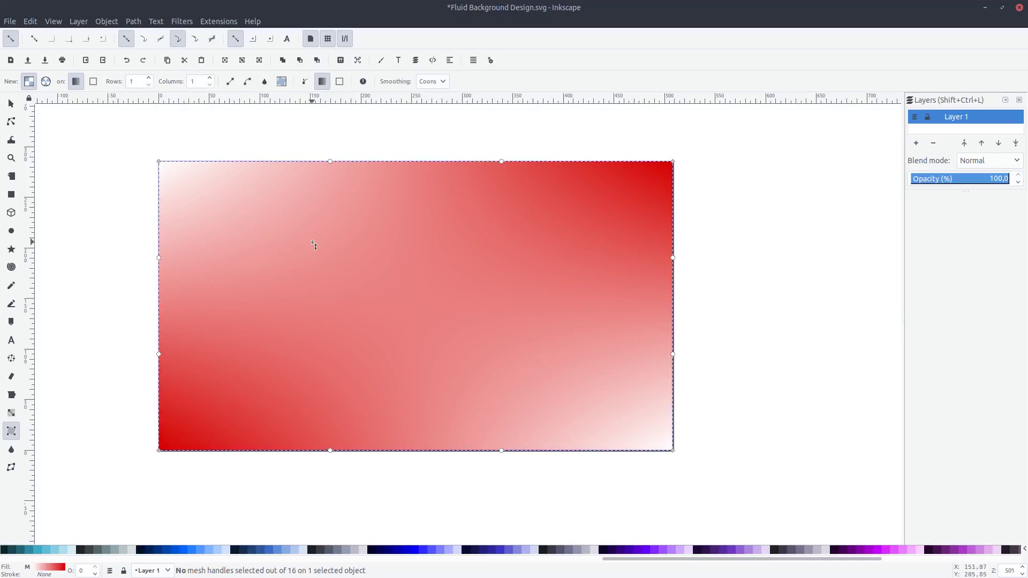
left_click(159, 161)
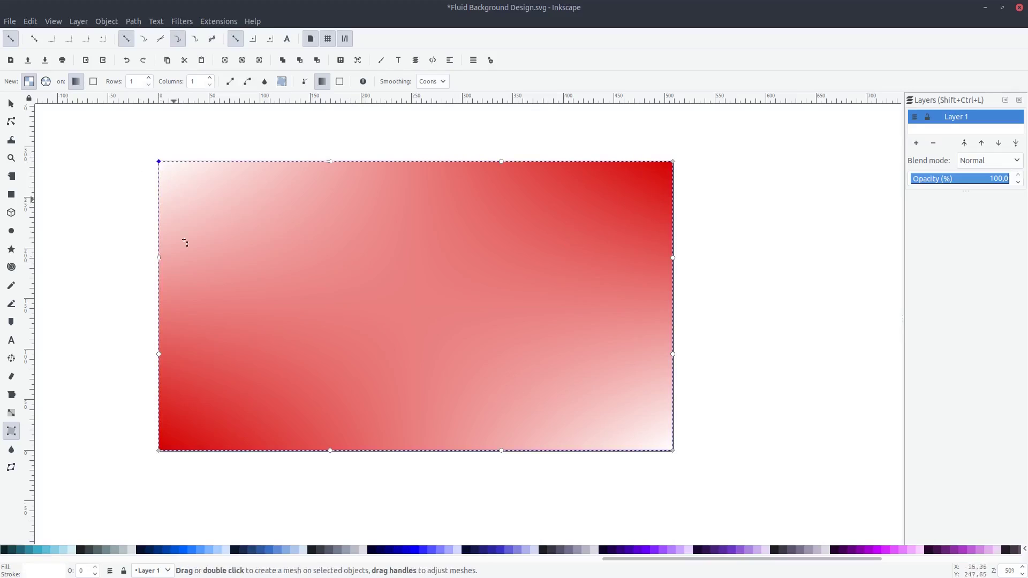
scroll(252, 552, "up", 3)
scroll(246, 554, "up", 3)
scroll(246, 554, "up", 3)
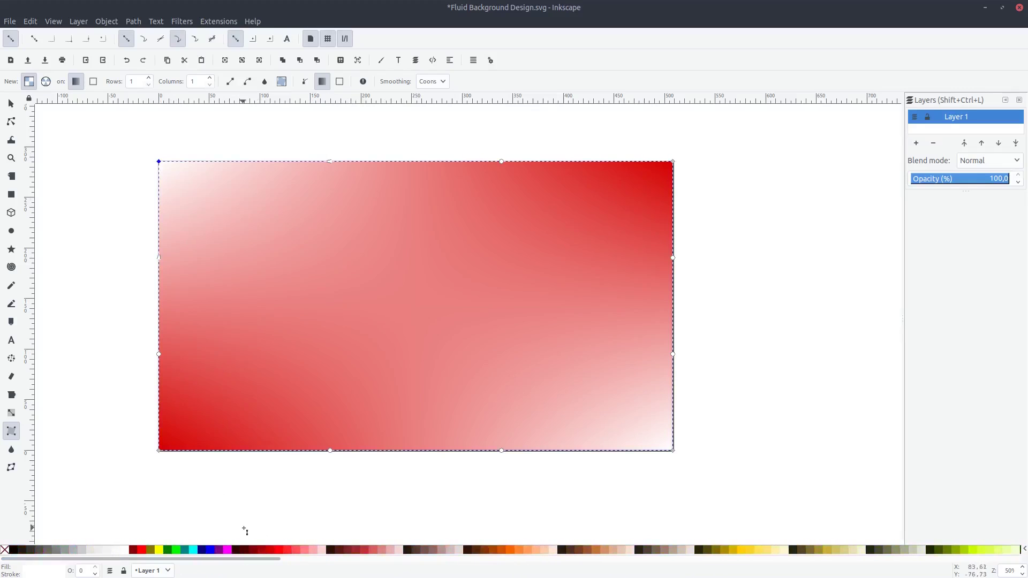
left_click(142, 550)
Colour the bottom-left mesh corner fuchsia and the bottom-right corner blue
left_click(158, 451)
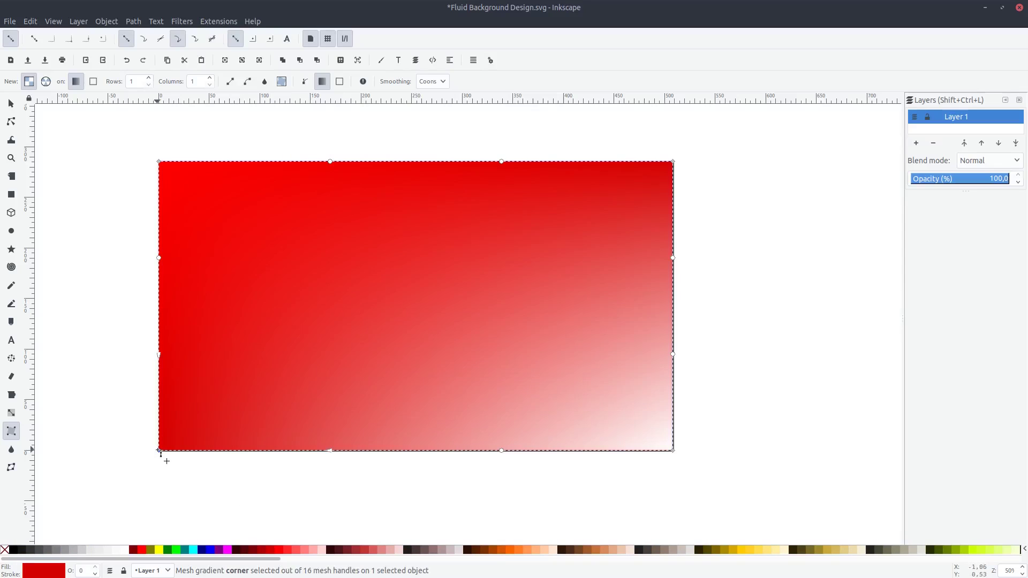
left_click(228, 550)
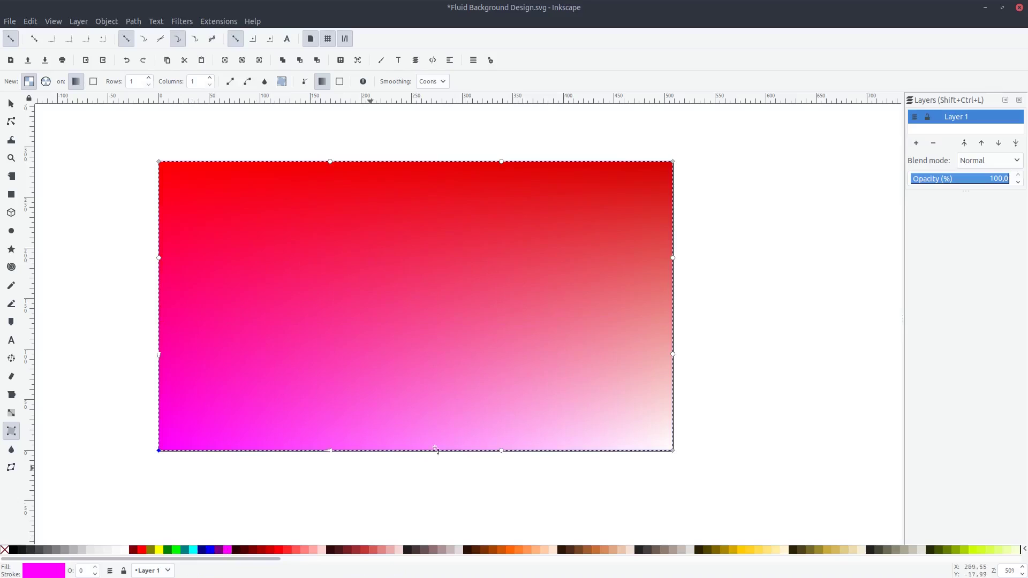
left_click(673, 450)
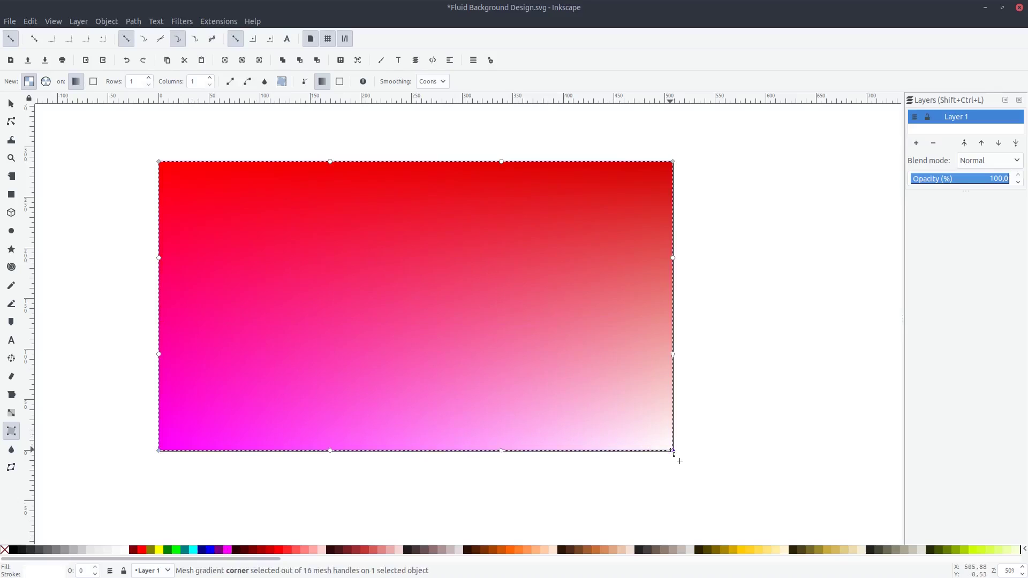
left_click(212, 551)
left_click(452, 289)
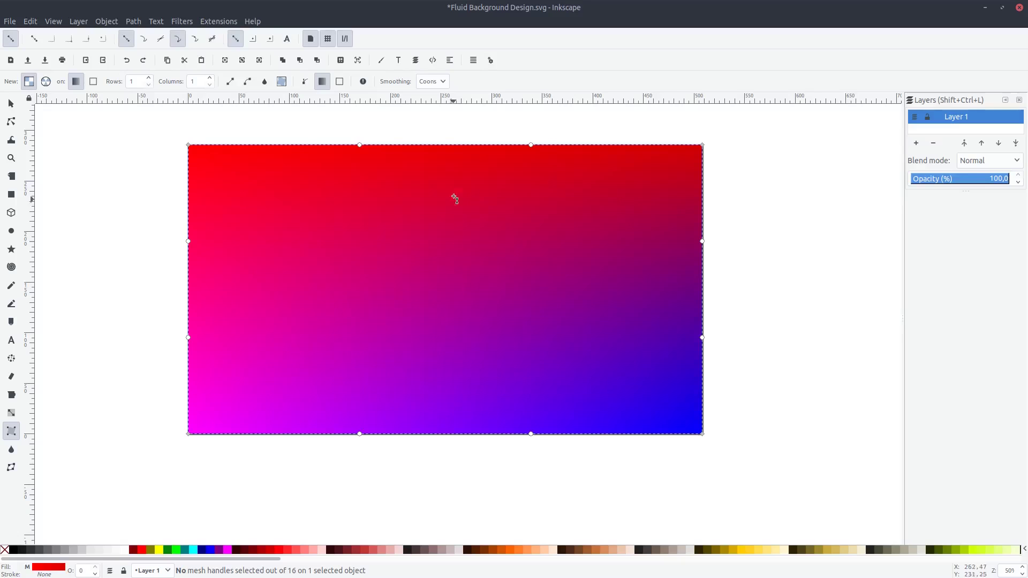
Add a mesh column at the top centre and make its new top node golden yellow (#FFCC00)
double_click(449, 144)
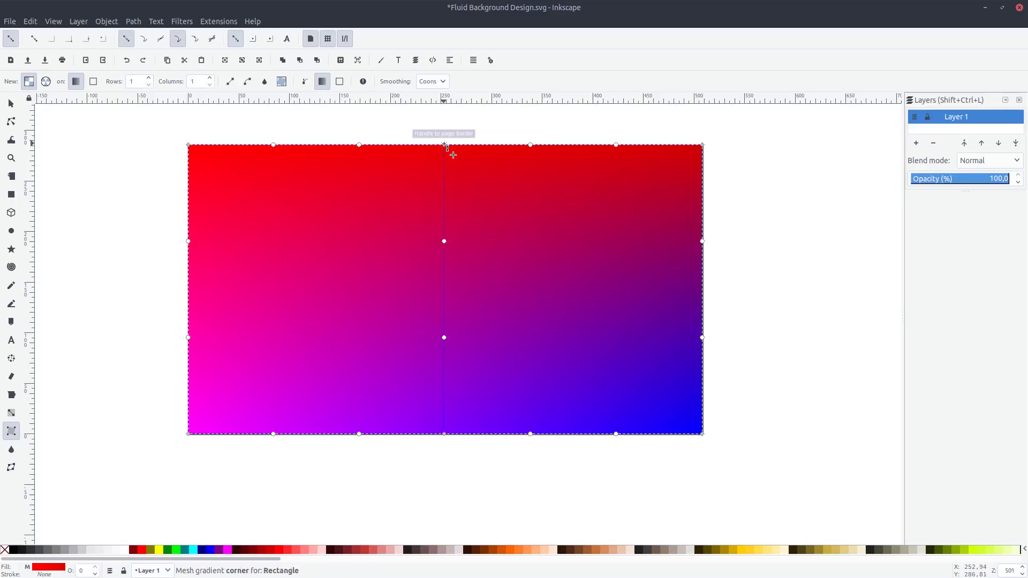
scroll(445, 159, "up", 1, "ctrl")
left_click(445, 140)
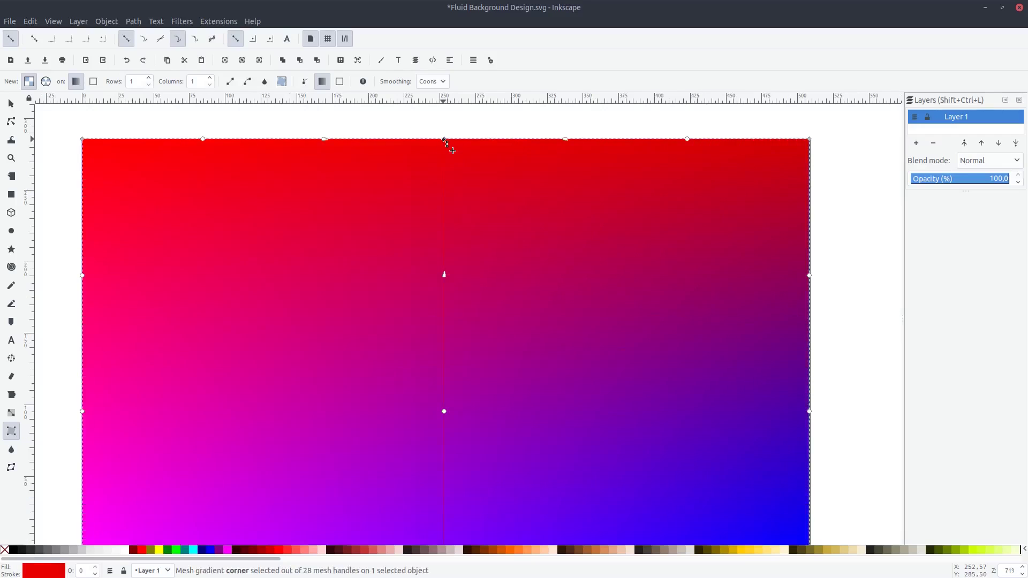
scroll(452, 150, "up", 1, "ctrl")
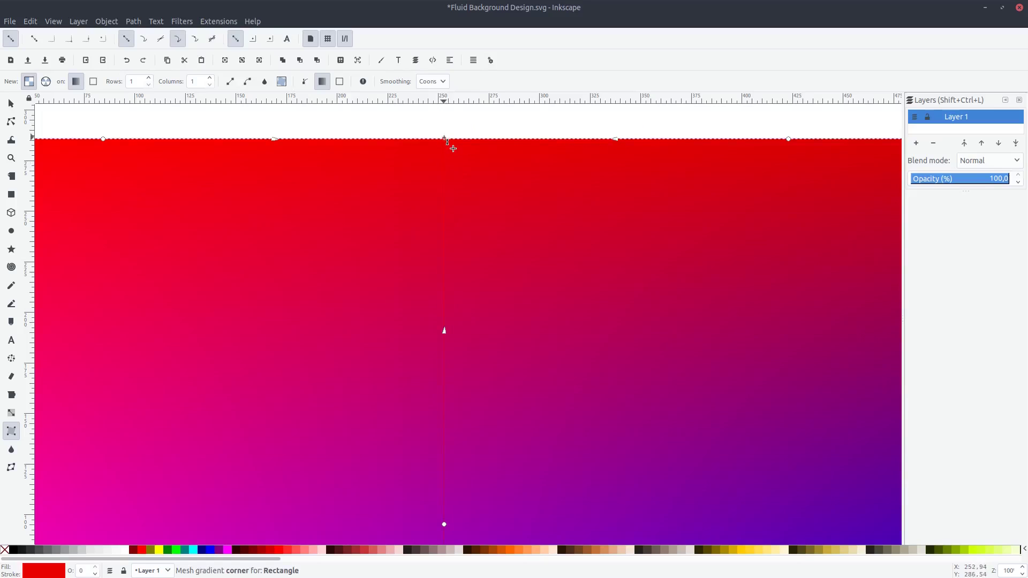
left_click(444, 140)
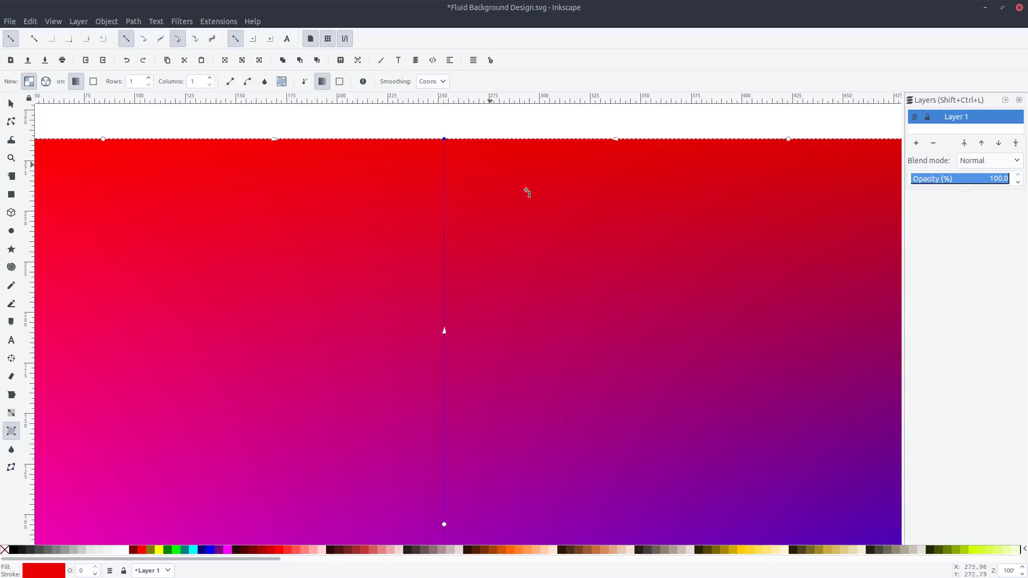
left_click(743, 550)
Undo an accidental drag that bent the mesh's top edge downward
scroll(476, 280, "down", 2)
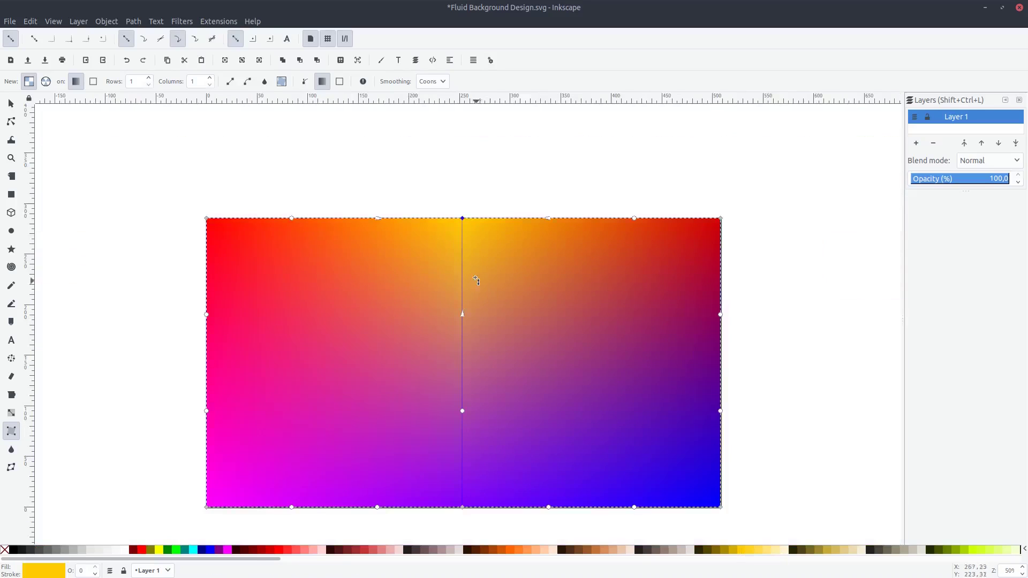
scroll(465, 253, "up", 1)
scroll(562, 222, "up", 2)
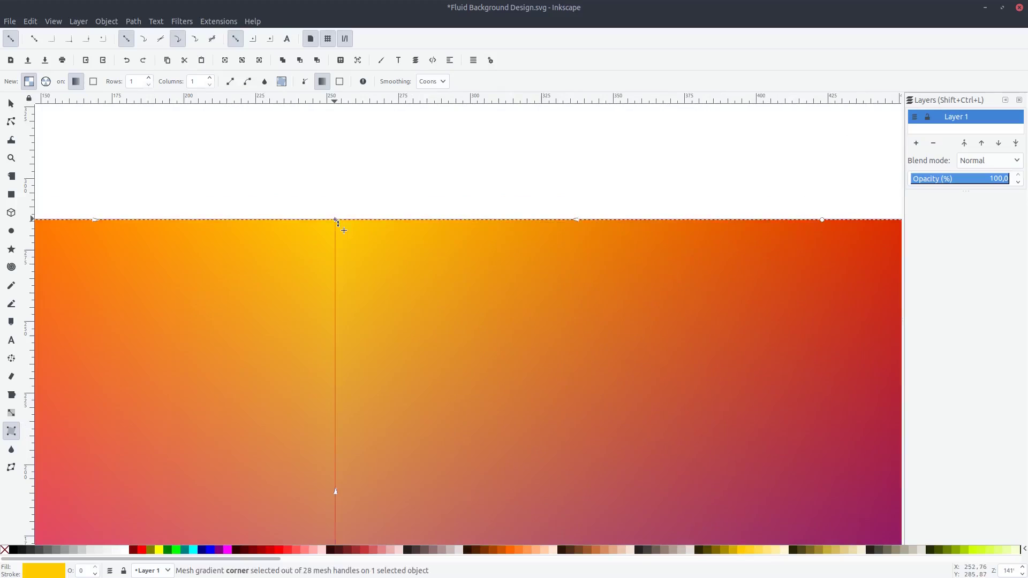
left_click_drag(561, 221, 570, 278)
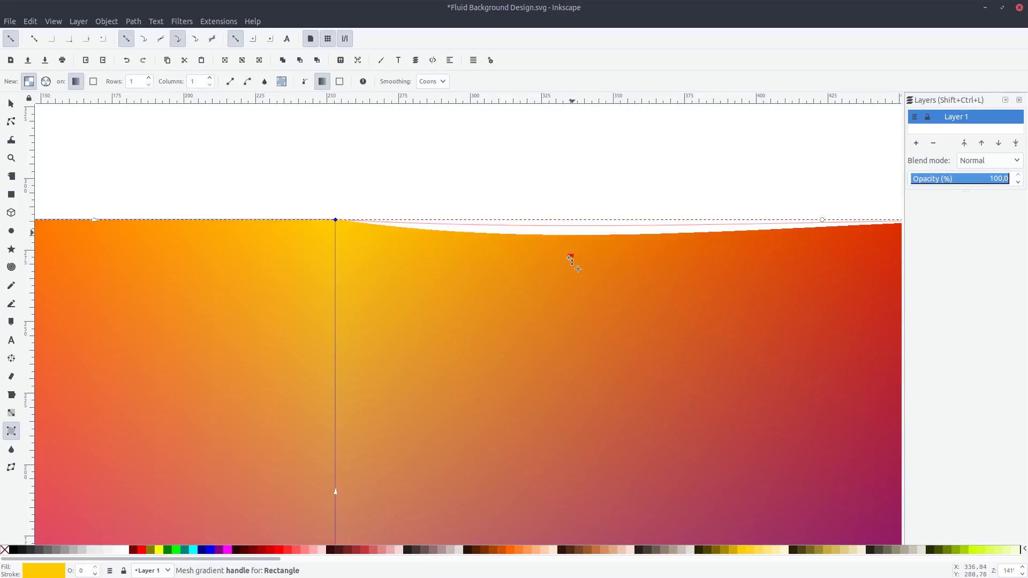
key("ctrl+z")
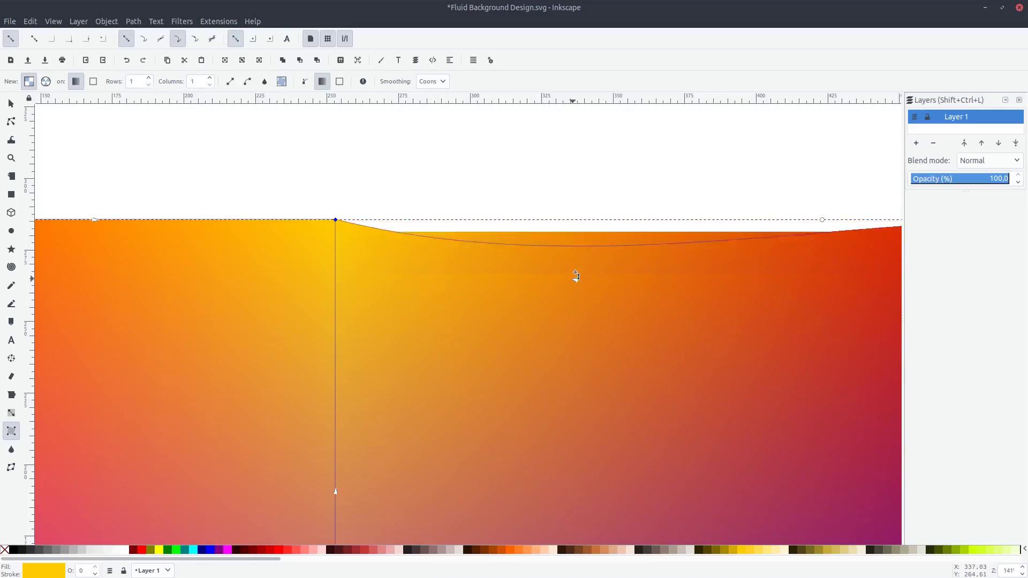
scroll(455, 245, "left", 3)
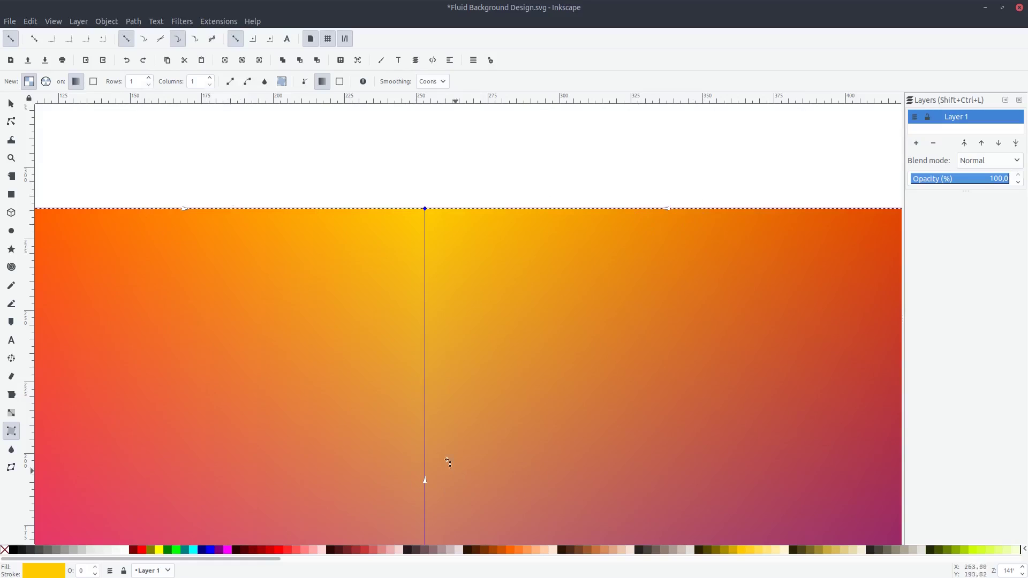
scroll(428, 402, "down", 2, "ctrl")
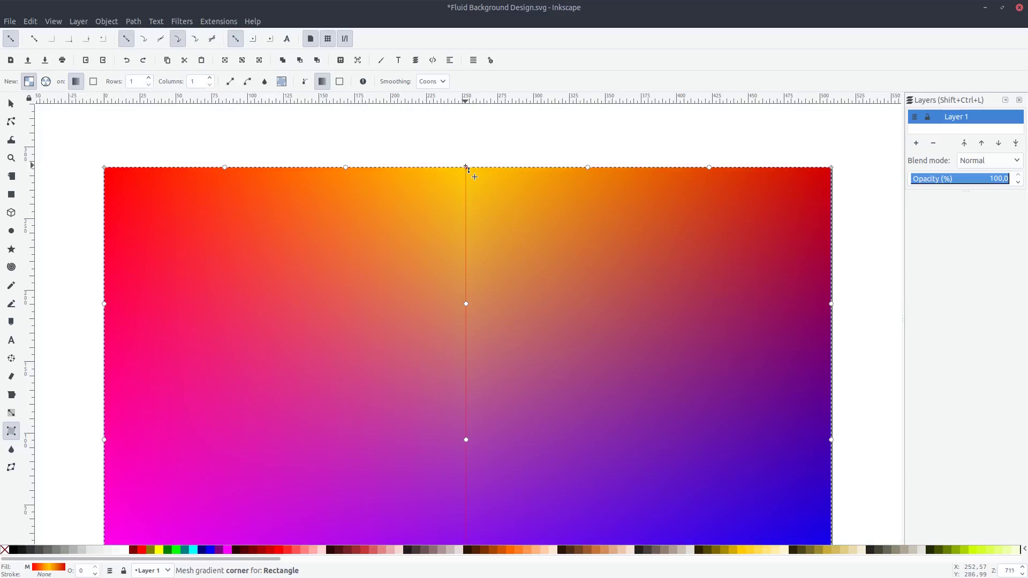
Add a mesh row across the middle and make the centre node red
double_click(467, 370)
scroll(465, 322, "up", 1, "ctrl")
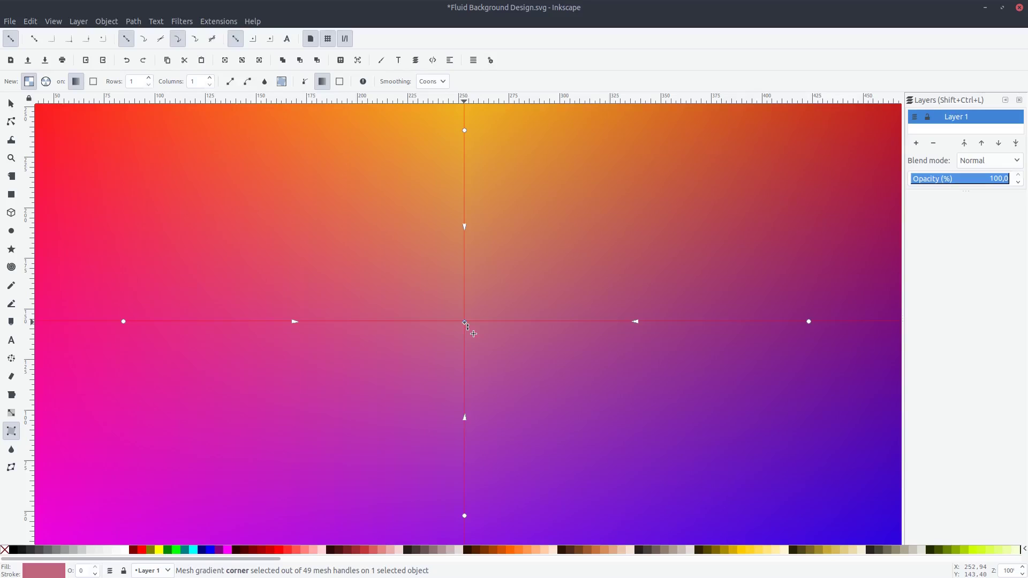
scroll(473, 385, "down", 1)
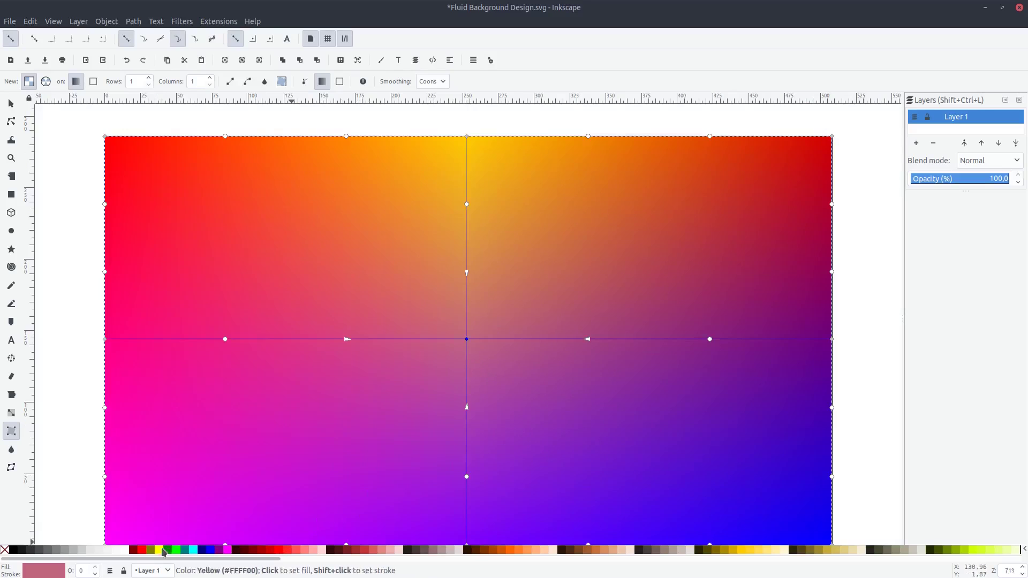
left_click(144, 552)
scroll(444, 316, "down", 2)
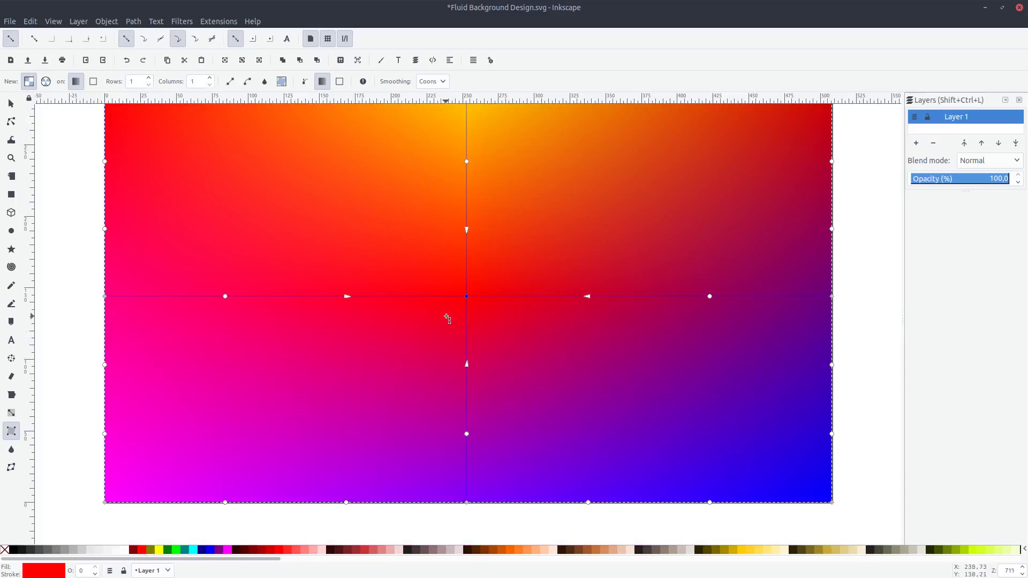
Add a mesh column on the right and make the node right of centre yellow
double_click(655, 297)
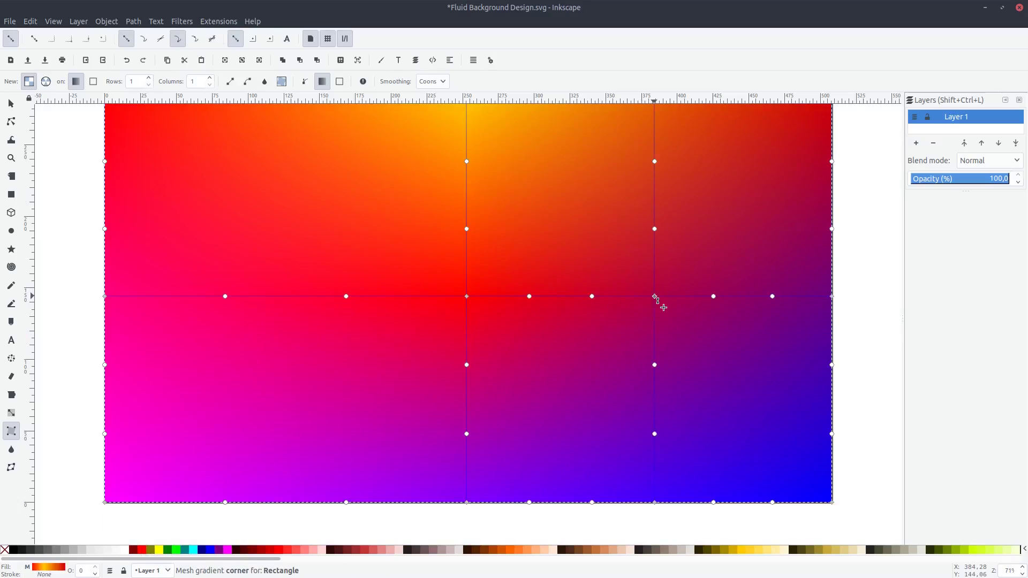
left_click(655, 298)
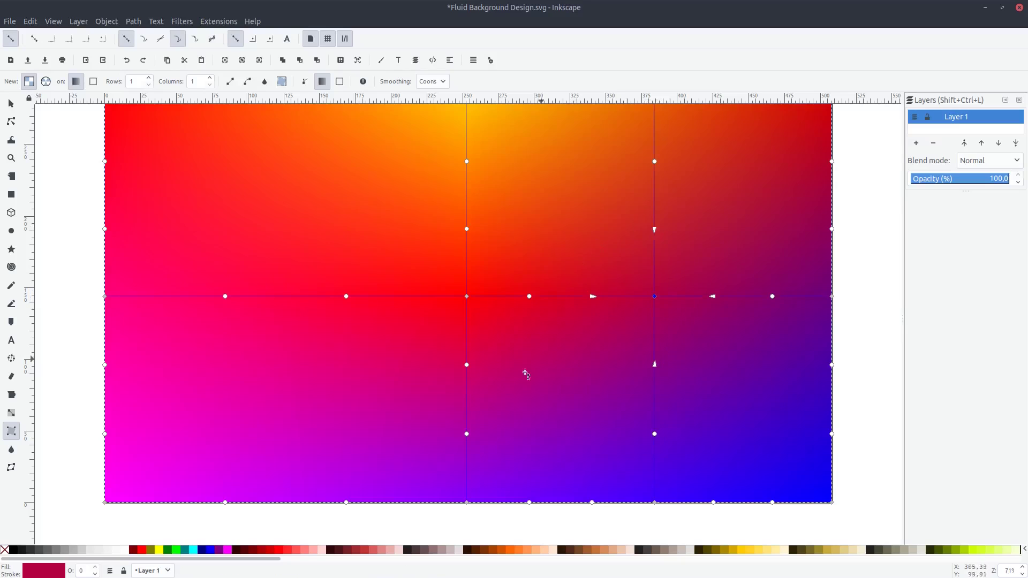
left_click(159, 553)
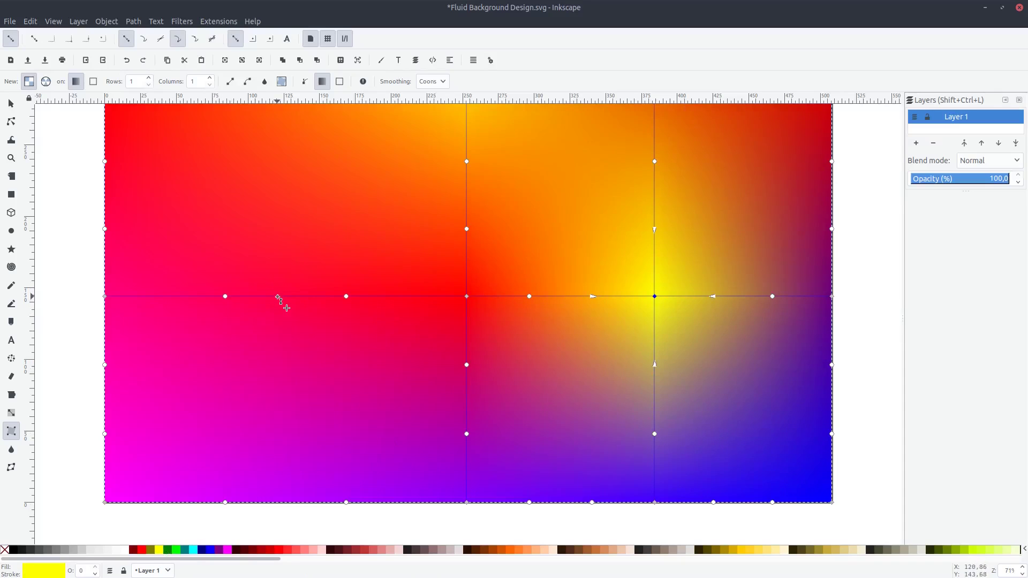
left_click(278, 297)
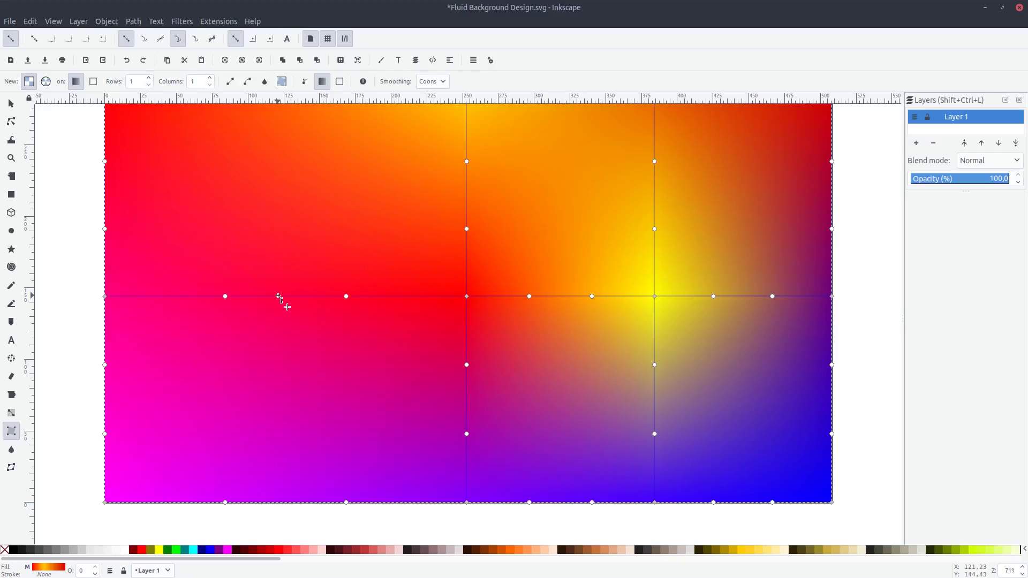
Add another mesh column on the left and colour its middle-row node fuchsia
double_click(278, 297)
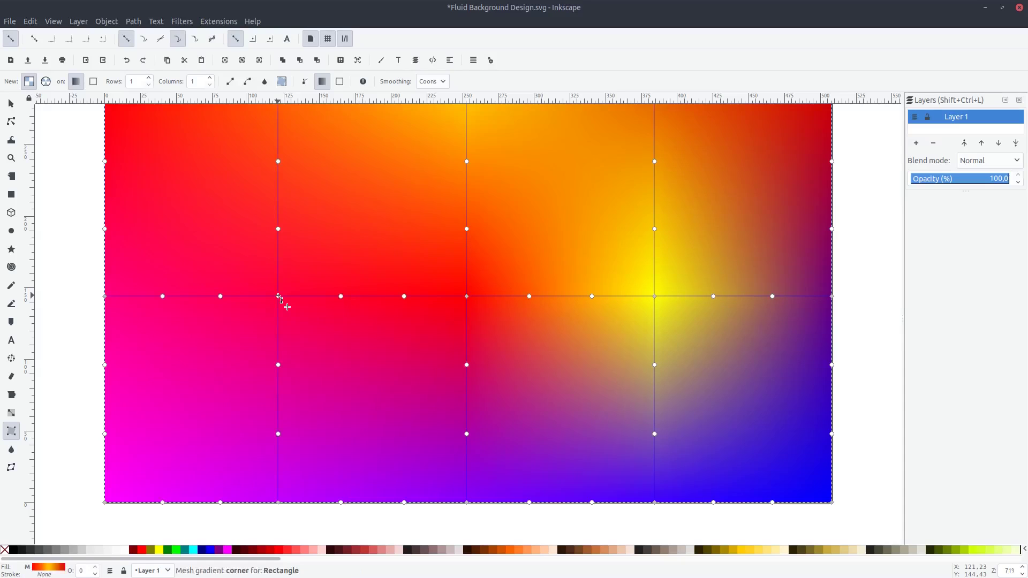
left_click(278, 298)
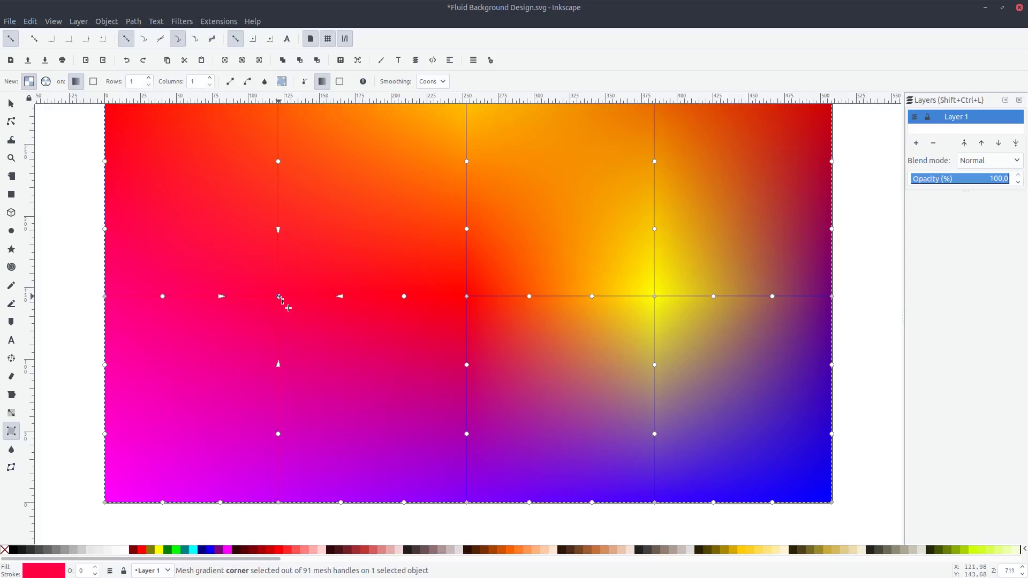
left_click(227, 551)
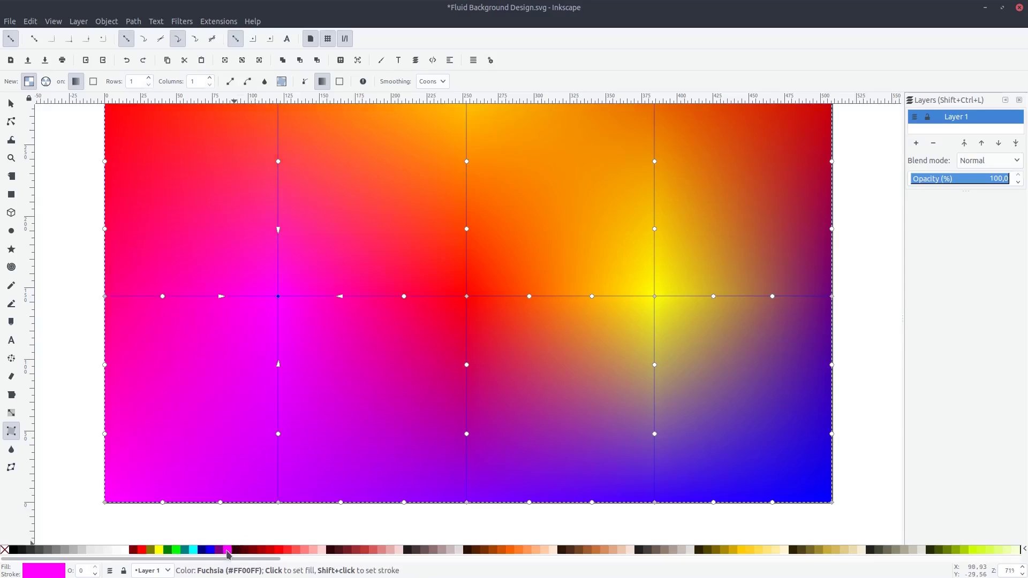
scroll(363, 316, "down", 1, "ctrl")
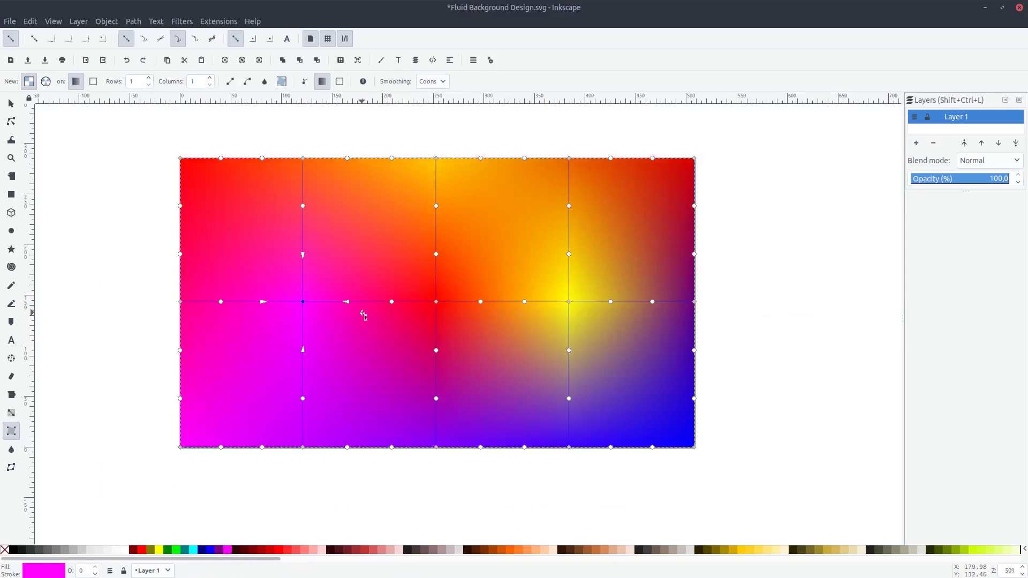
scroll(332, 313, "up", 1, "ctrl")
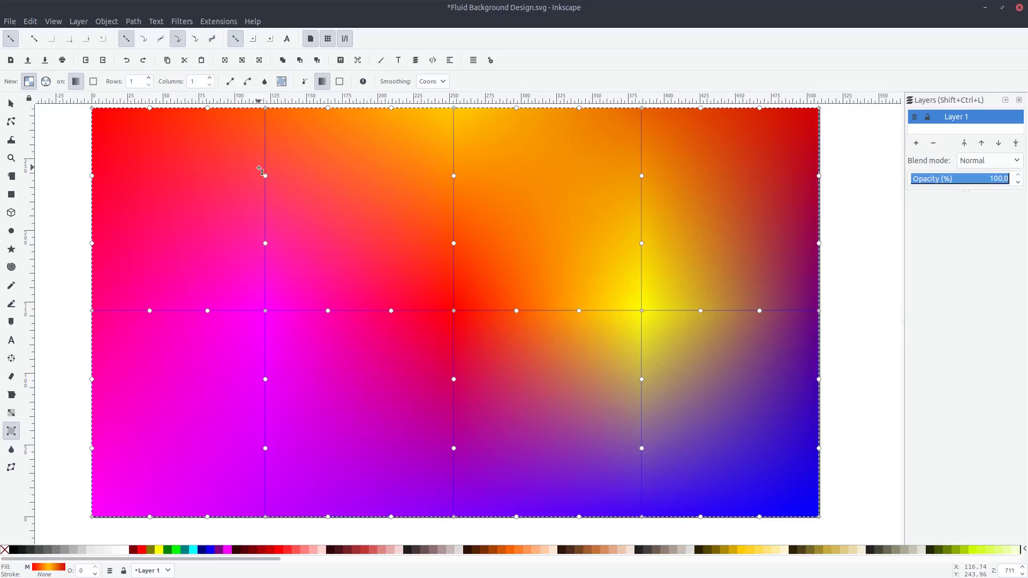
Drag the magenta node up-left, the red area down-right and the yellow highlight up-right
left_click_drag(265, 311, 207, 244)
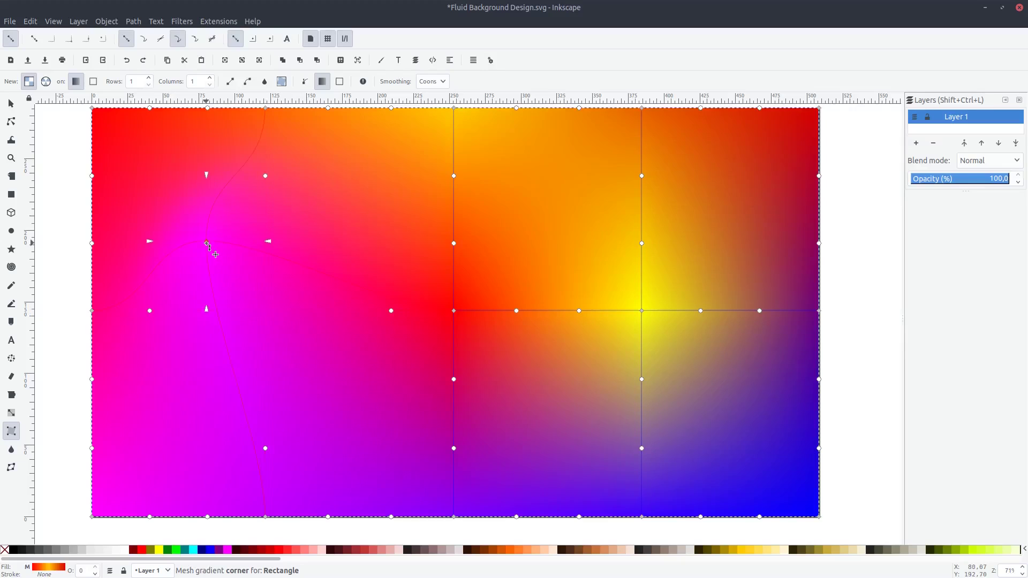
left_click(207, 244)
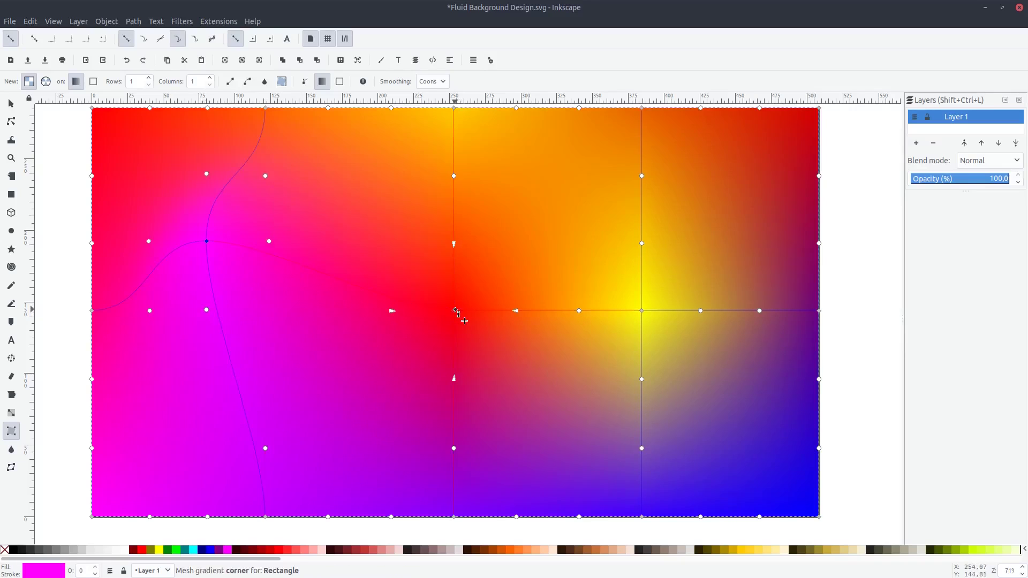
left_click_drag(454, 312, 518, 403)
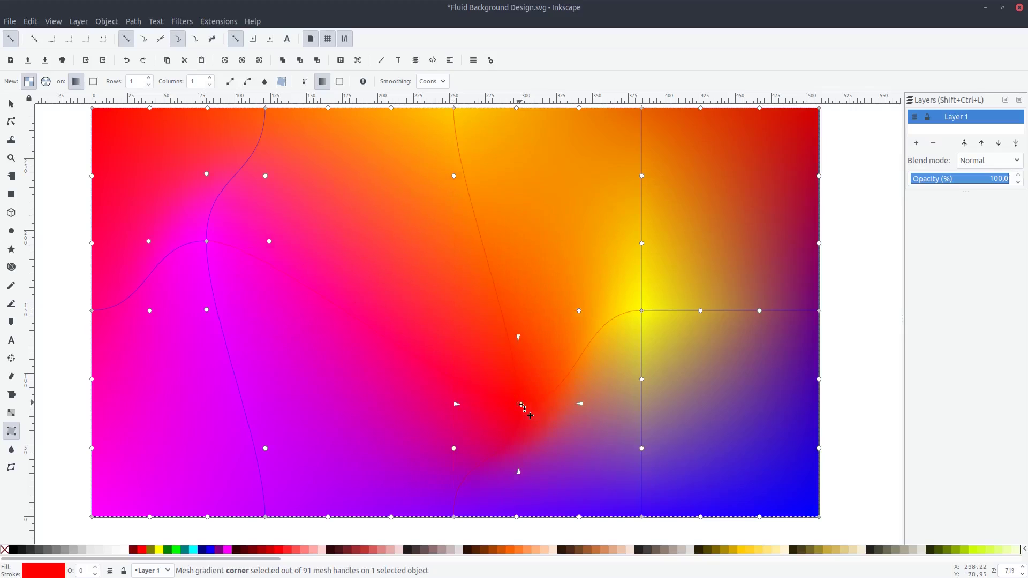
left_click(641, 310)
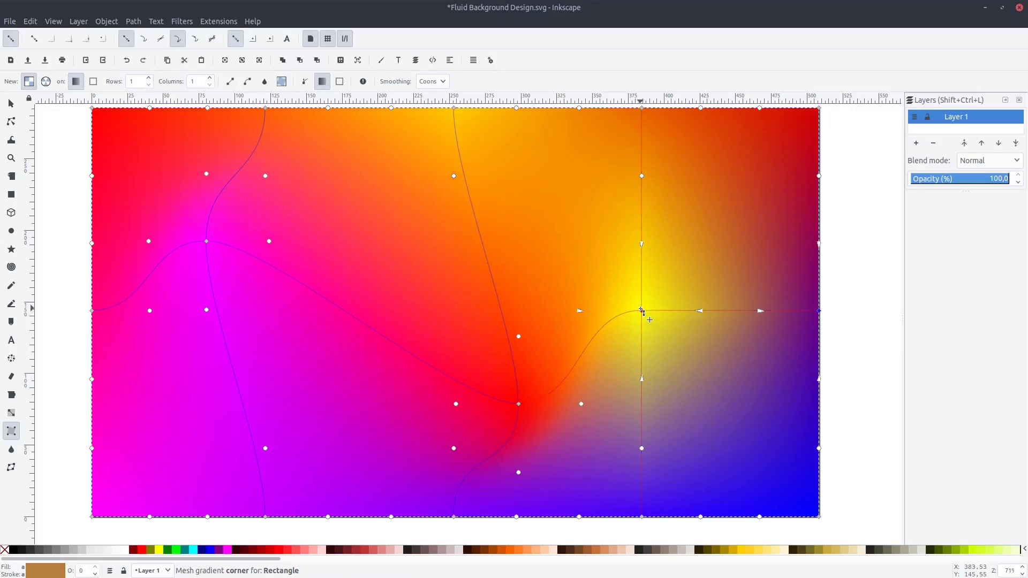
mouse_move(642, 310)
left_mouse_down()
mouse_move(712, 230)
mouse_move(704, 234)
left_mouse_up()
scroll(703, 258, "down", 1)
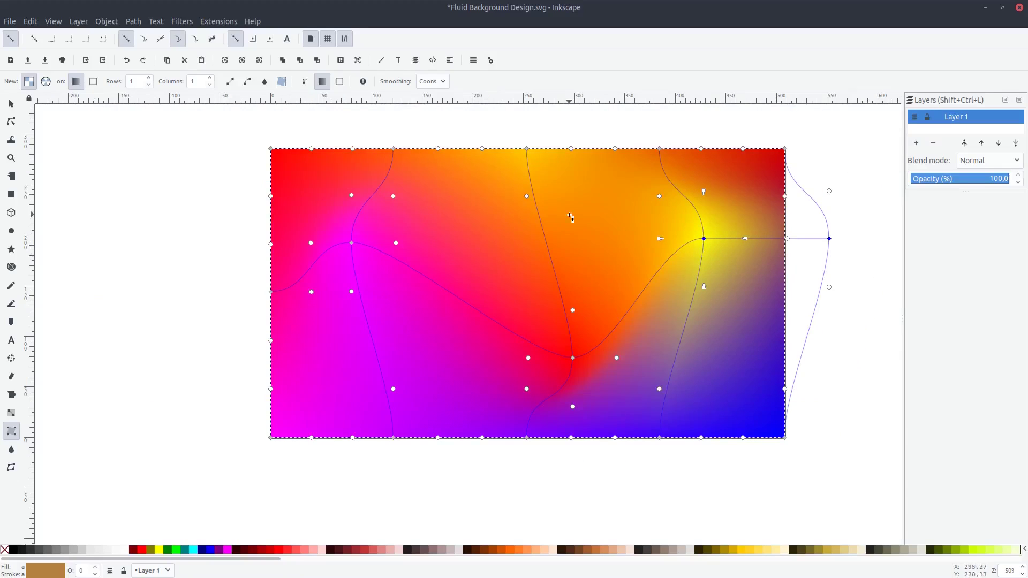
left_click(11, 103)
Reselect the gradient background rectangle and show its mesh nodes for editing
left_click(102, 179)
scroll(282, 284, "right", 2)
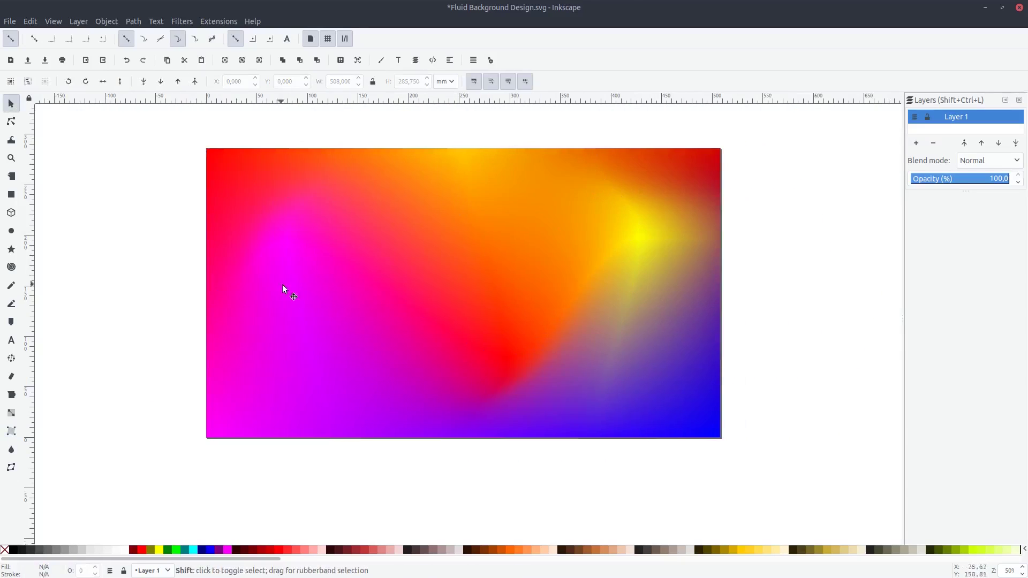
scroll(467, 357, "down", 1)
scroll(467, 357, "up", 2)
left_click(519, 354)
scroll(561, 321, "down", 2)
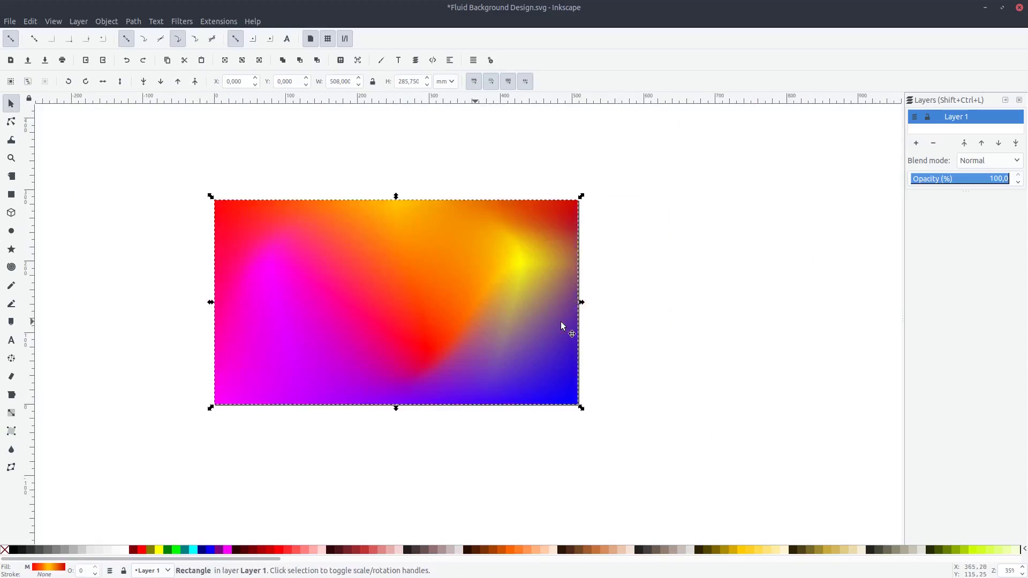
scroll(647, 234, "up", 1)
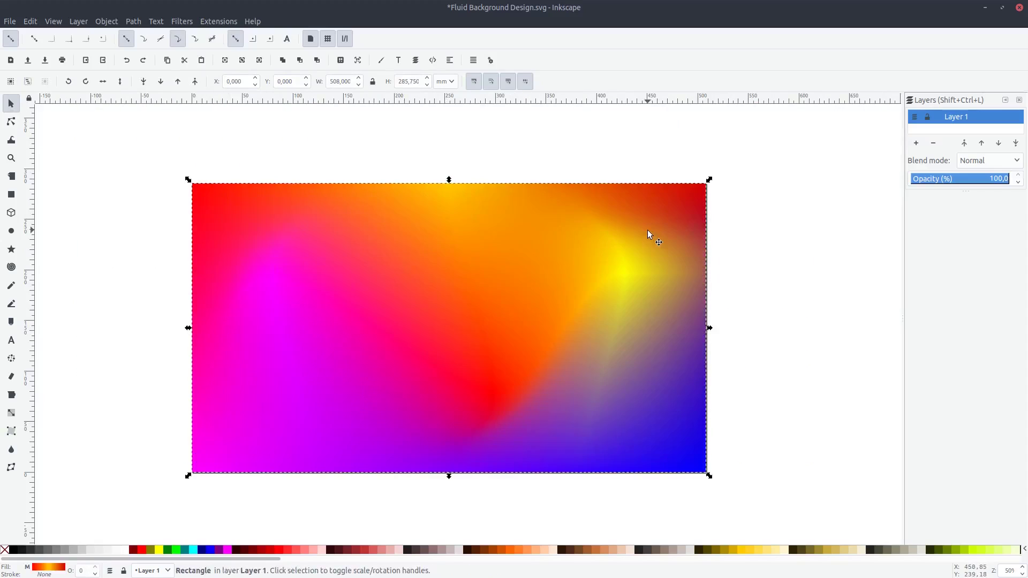
left_click(11, 122)
scroll(466, 268, "down", 2)
Move the yellow mesh node down-left and reshape the red region of the gradient
left_click_drag(628, 222, 589, 273)
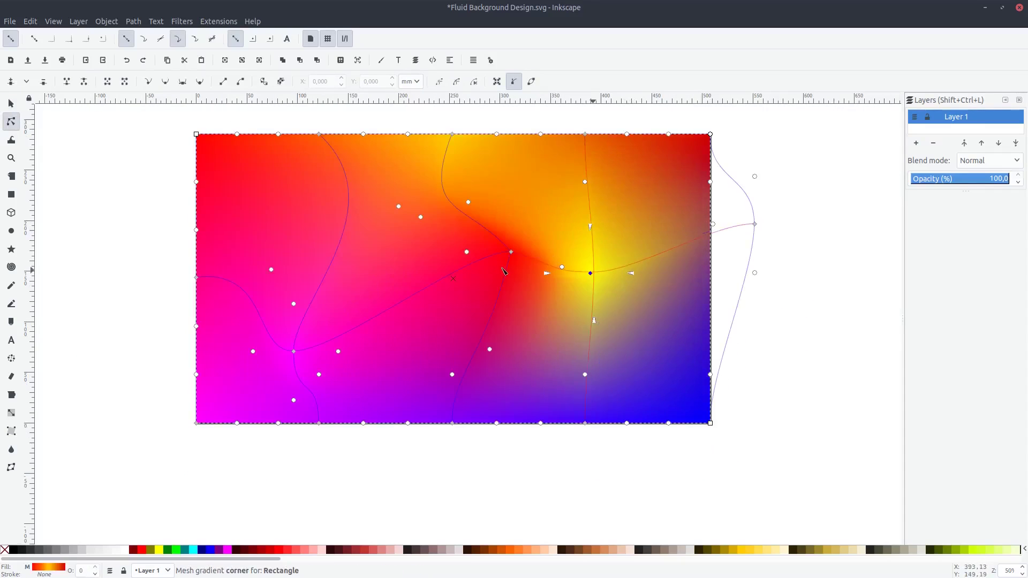
left_click(466, 215)
left_click_drag(509, 230, 480, 246)
scroll(481, 251, "up", 1)
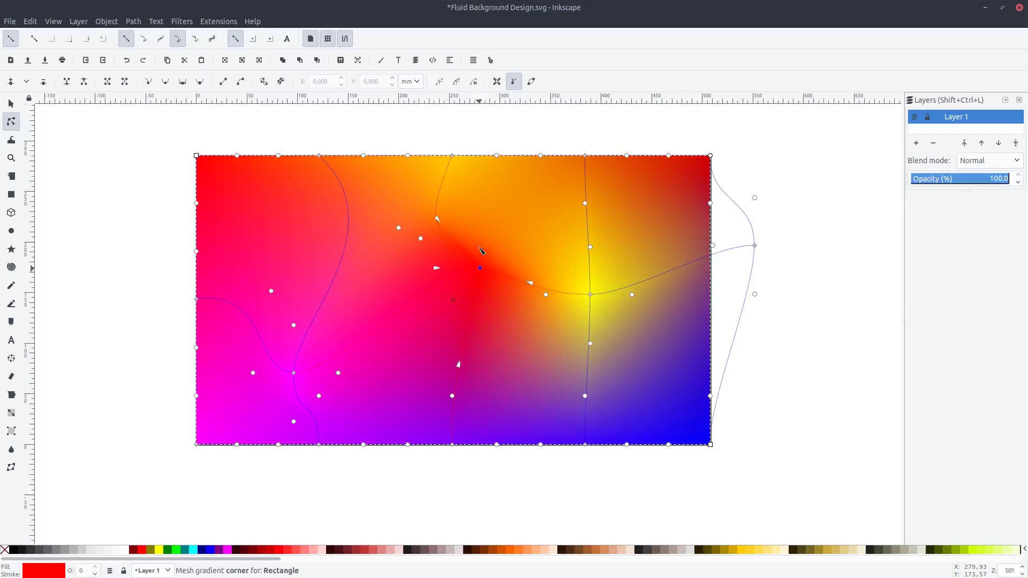
scroll(480, 251, "down", 1)
scroll(677, 322, "down", 1)
Turn the yellow mesh node deep orange and return to the Selector
left_click(589, 322)
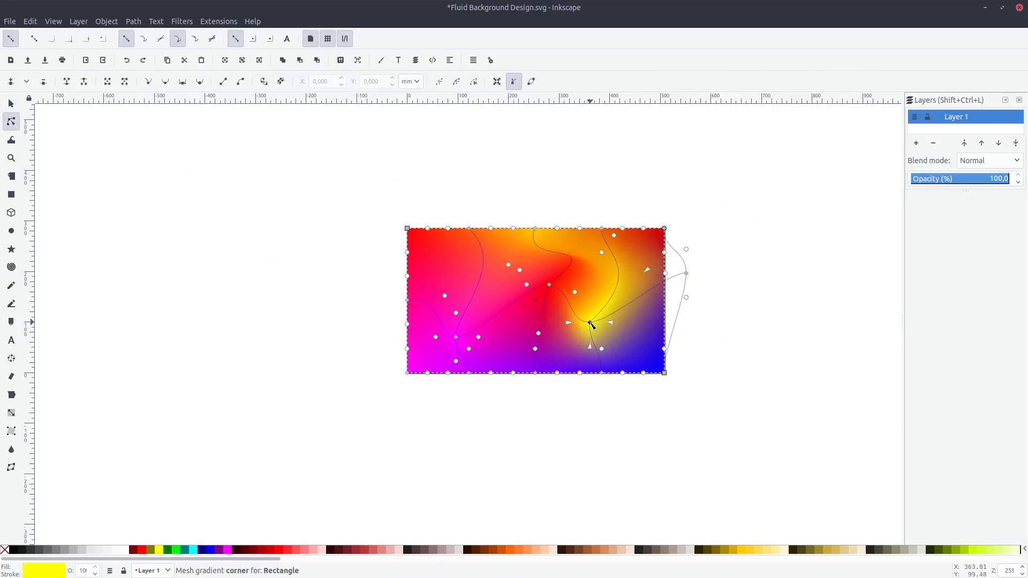
left_click(507, 550)
key("s")
scroll(436, 361, "up", 2)
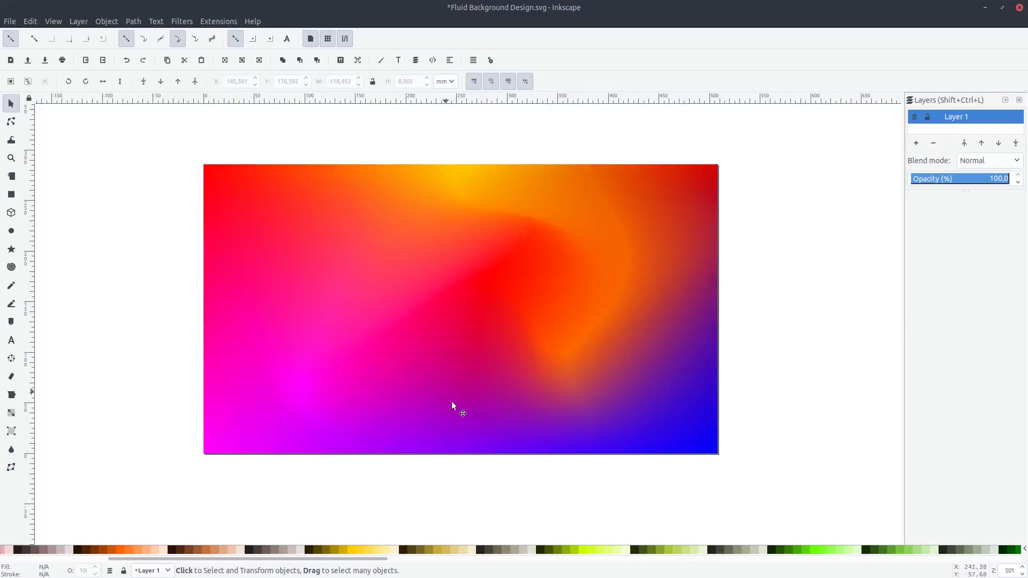
Add the text 'BACKGROUND DESIGN' near the page's upper left
left_click(11, 341)
left_click(278, 211)
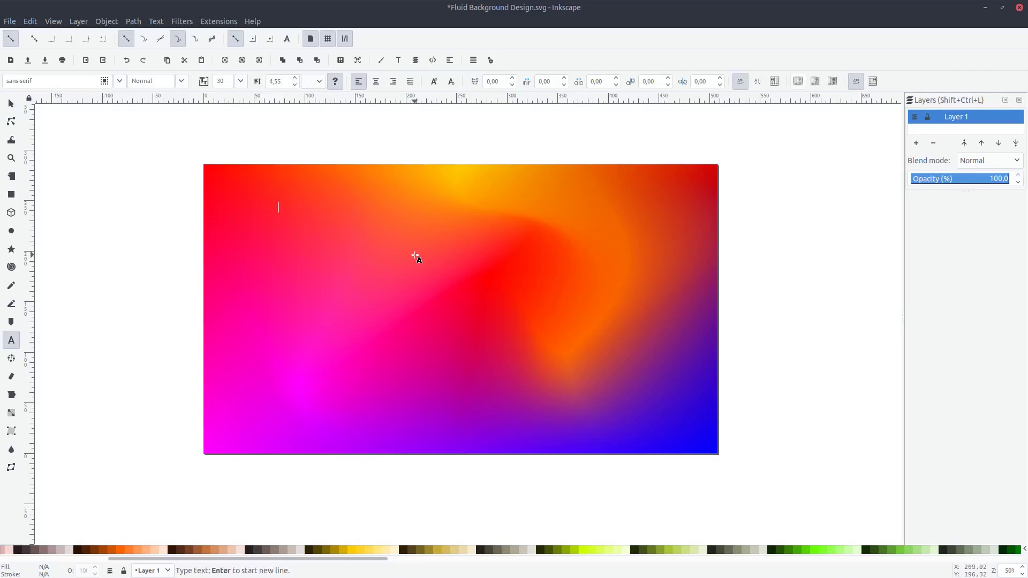
type("BACKGROUND DE")
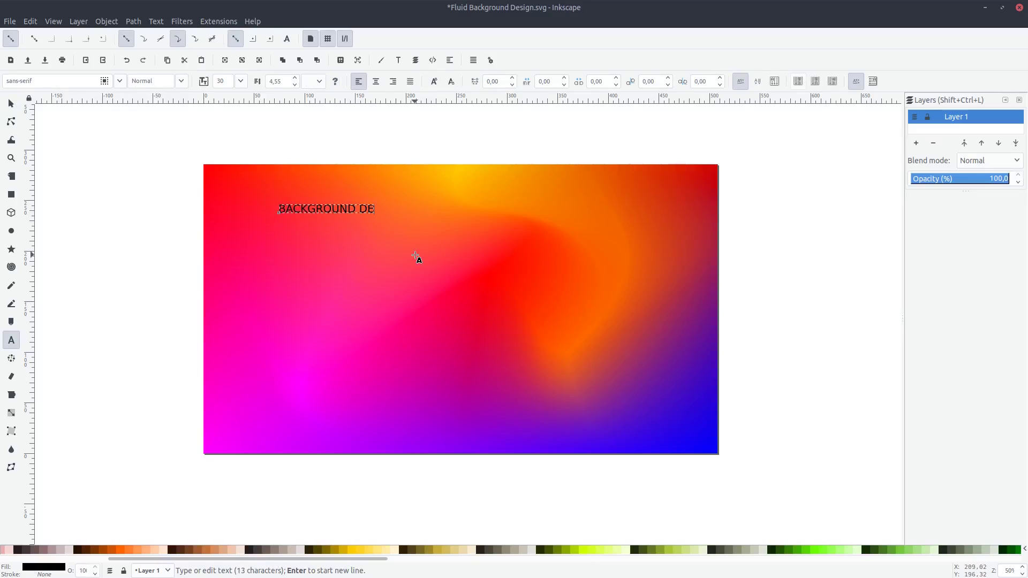
type("SIGN")
scroll(206, 198, "up", 1)
Set the title's font to Big John and its letter spacing to 10
left_click_drag(308, 213, 480, 213)
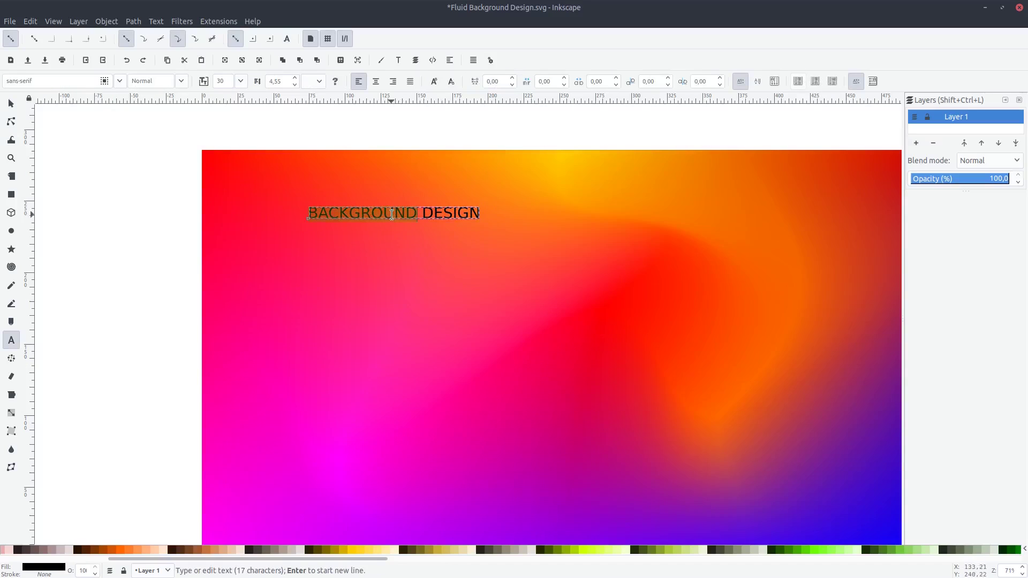
left_click(80, 80)
type("Bi")
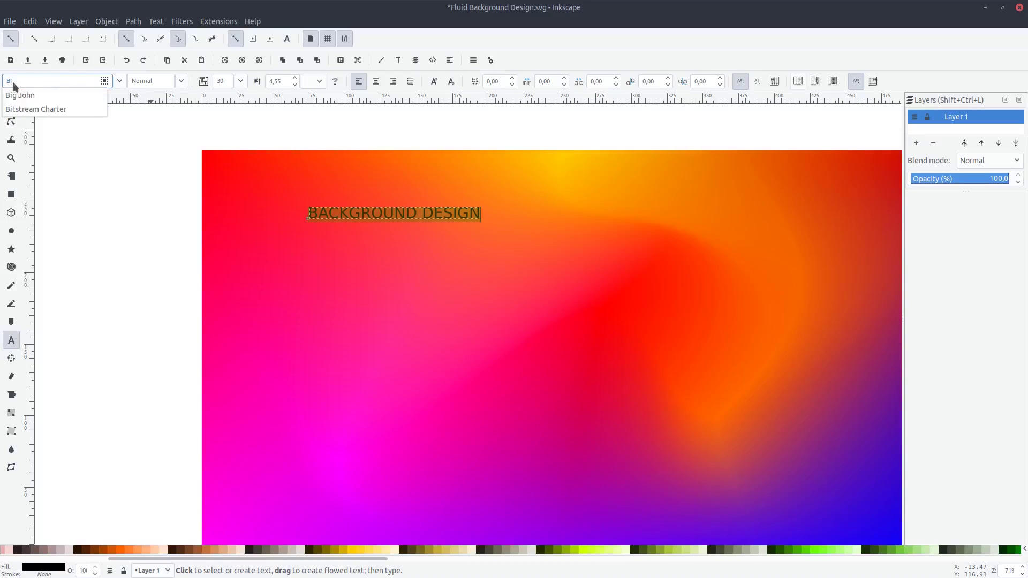
left_click(20, 95)
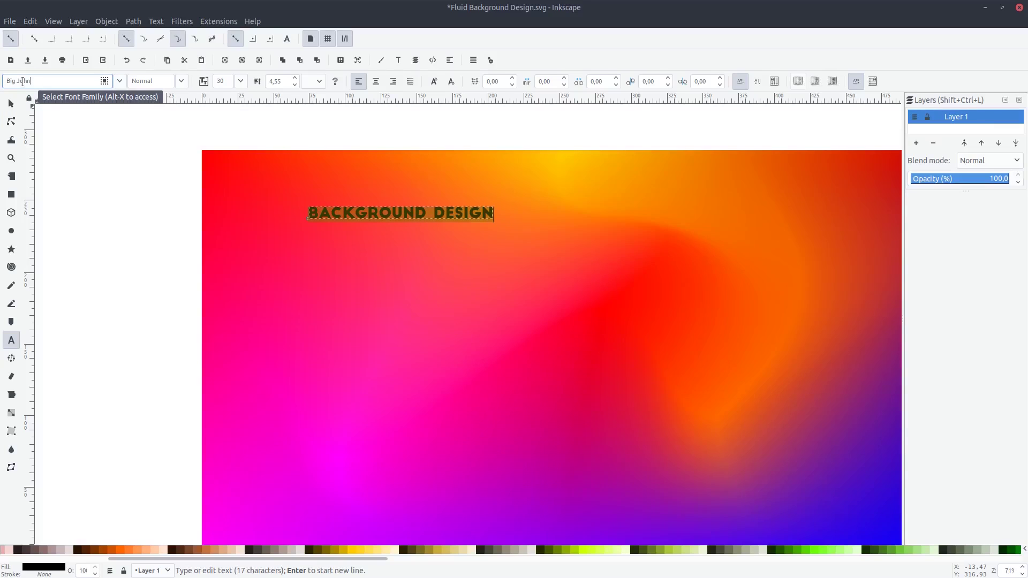
scroll(419, 215, "up", 1)
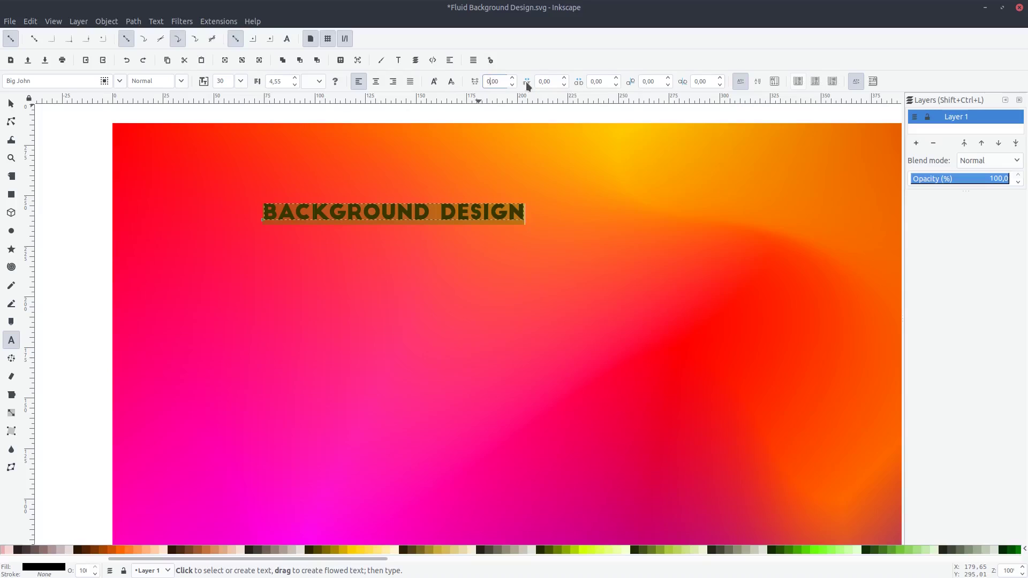
type("1")
key("Return")
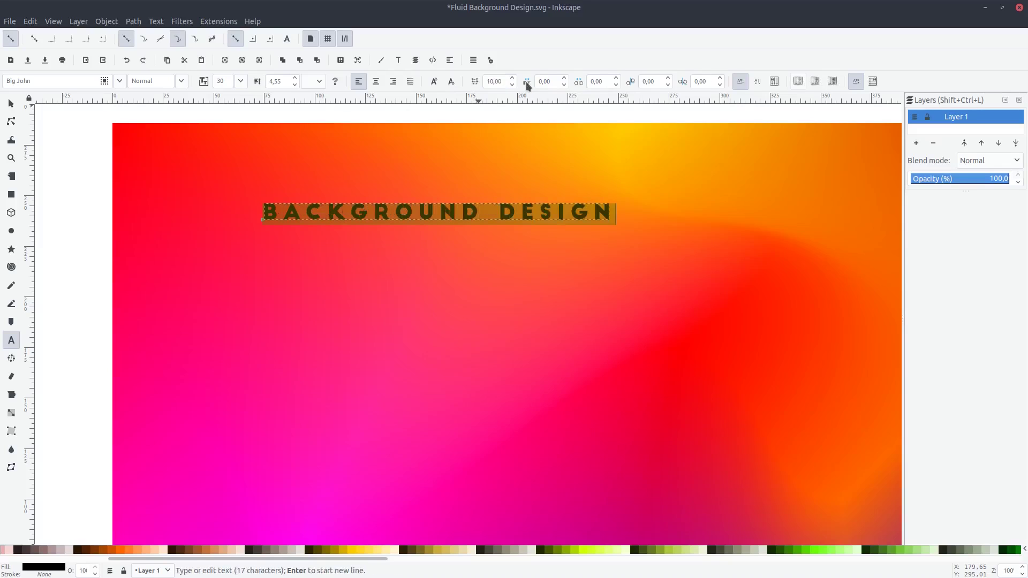
key("F1")
scroll(378, 259, "up", 2)
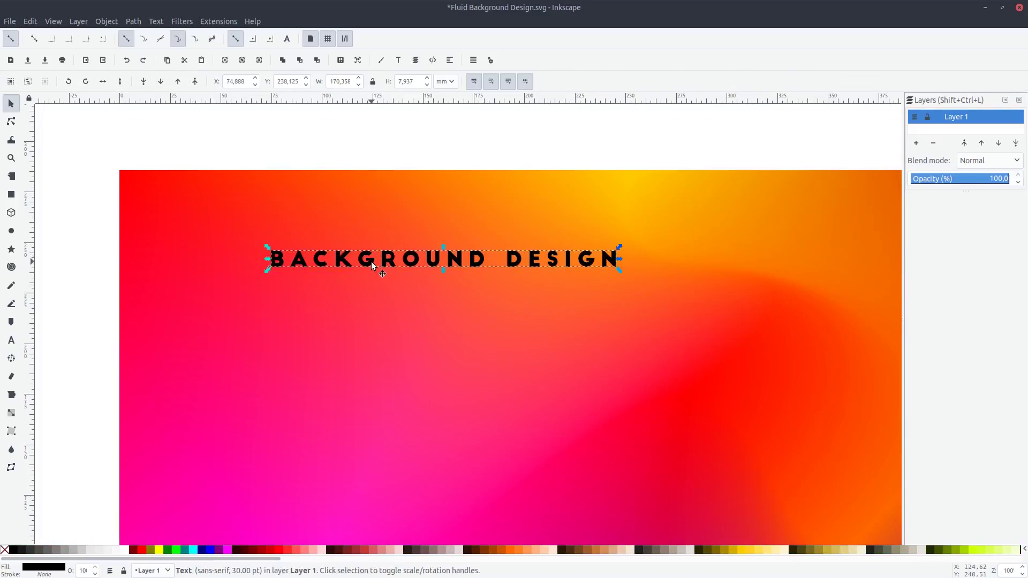
Fill the BACKGROUND DESIGN title white, shrink it, and place it in the top-left corner
right_click(47, 570)
left_click(95, 451)
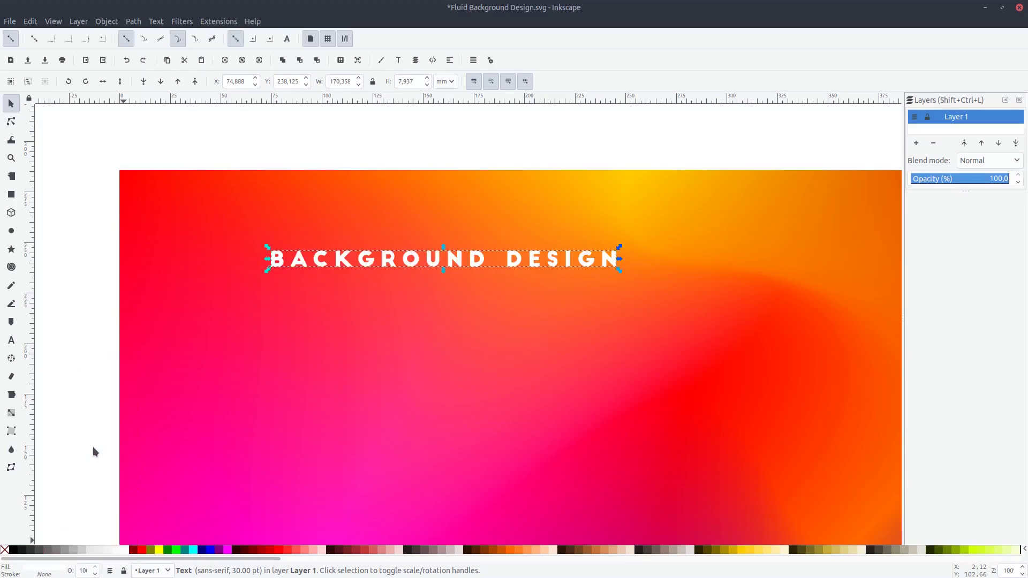
mouse_move(619, 270)
left_mouse_down()
mouse_move(593, 271)
mouse_move(333, 178)
left_mouse_up()
scroll(410, 207, "down", 1)
scroll(423, 198, "up", 2)
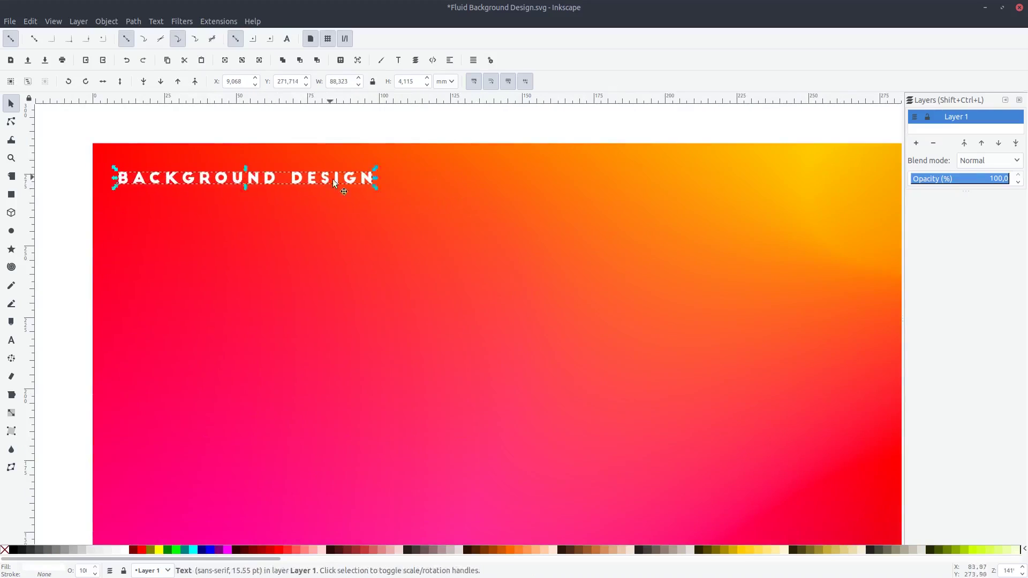
scroll(321, 171, "down", 3)
scroll(285, 150, "down", 1)
key("ctrl+shift+y")
scroll(279, 163, "up", 1)
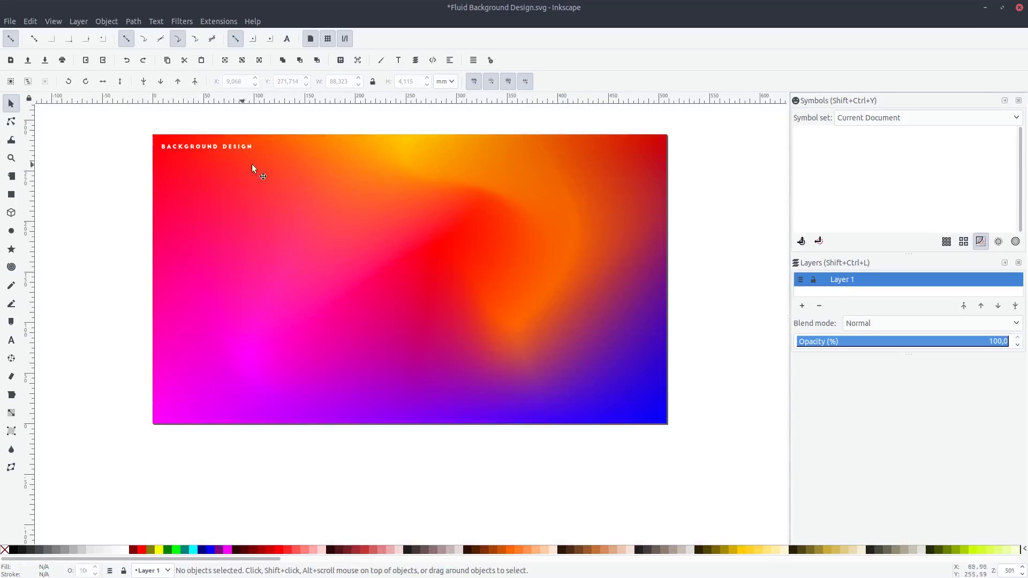
left_click(214, 147)
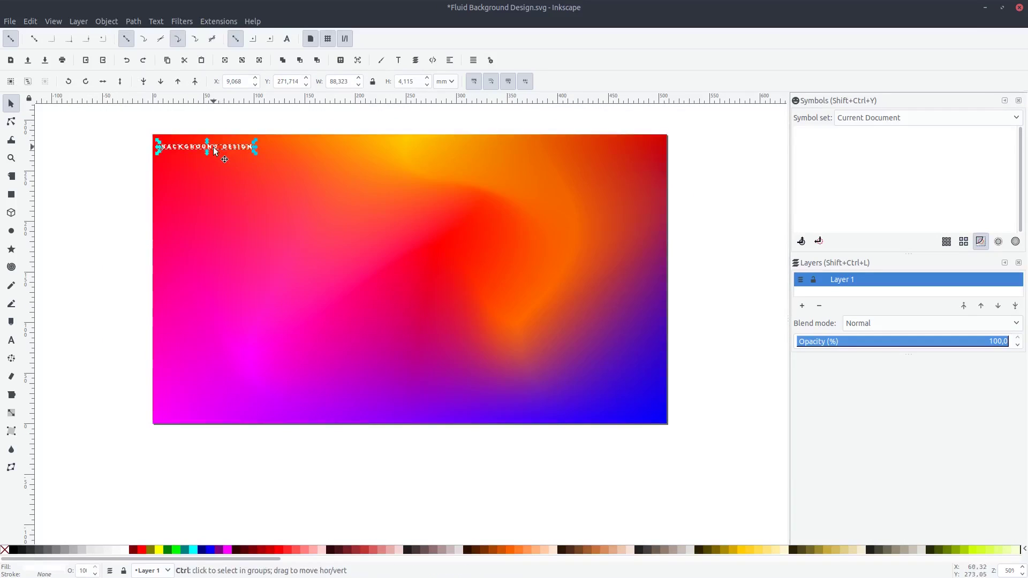
scroll(214, 146, "up", 1)
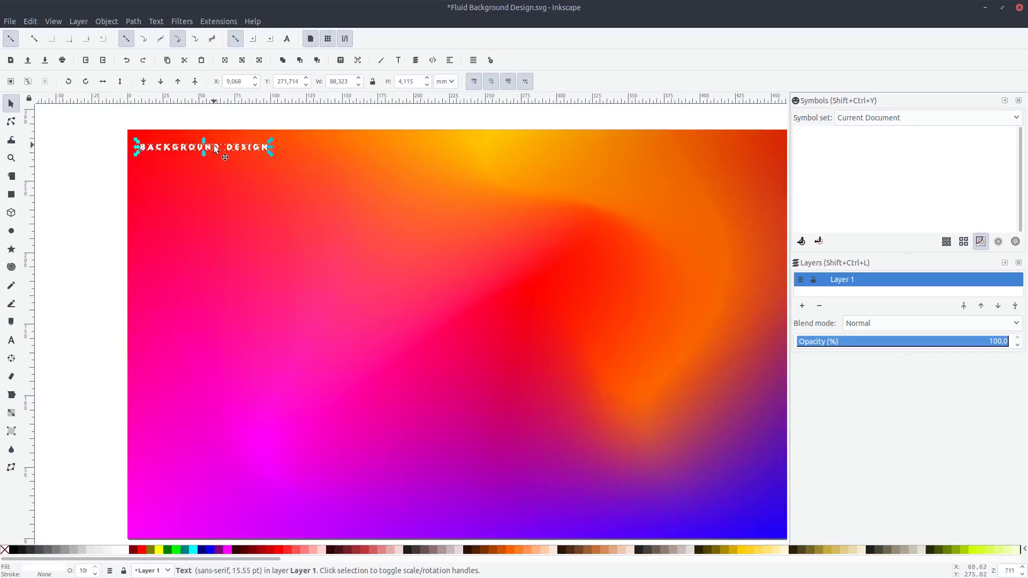
Move a copy of the title to the bottom-right corner and change it to 'WITH GRADIENT MESH'
left_click_drag(214, 147, 717, 520)
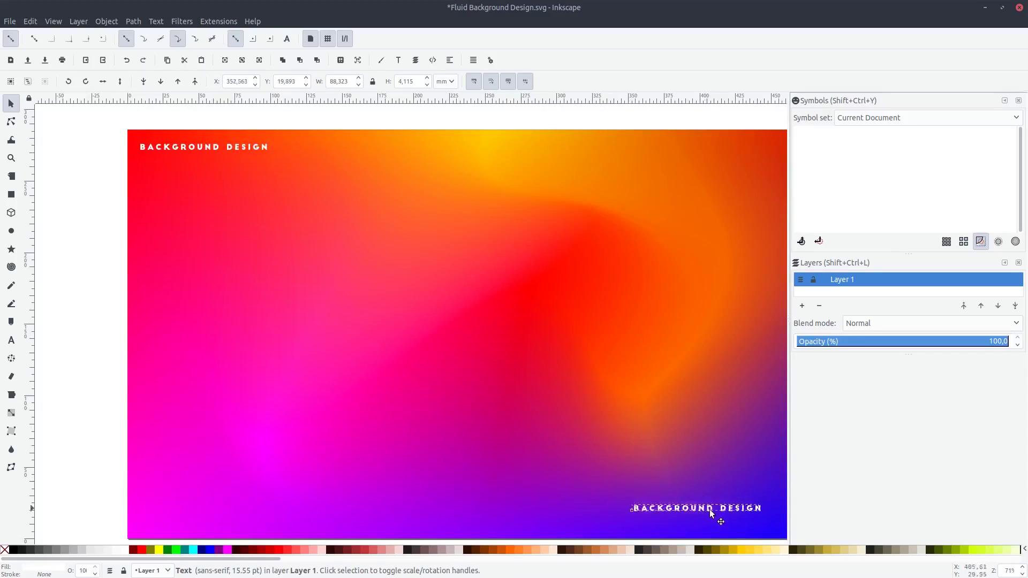
scroll(707, 509, "down", 3)
scroll(699, 503, "up", 2)
scroll(624, 461, "down", 3)
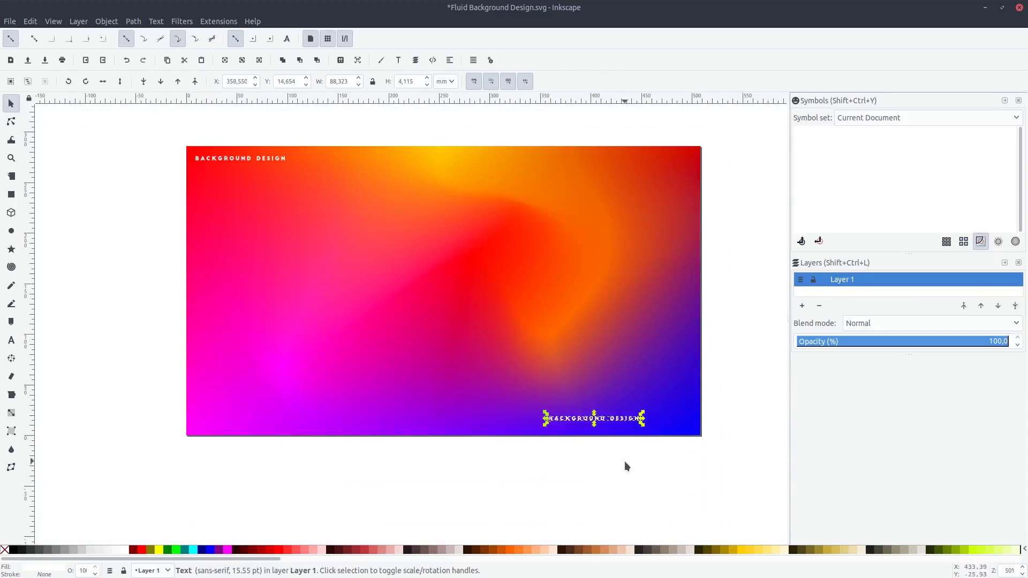
scroll(640, 438, "up", 1)
left_click_drag(593, 414, 661, 426)
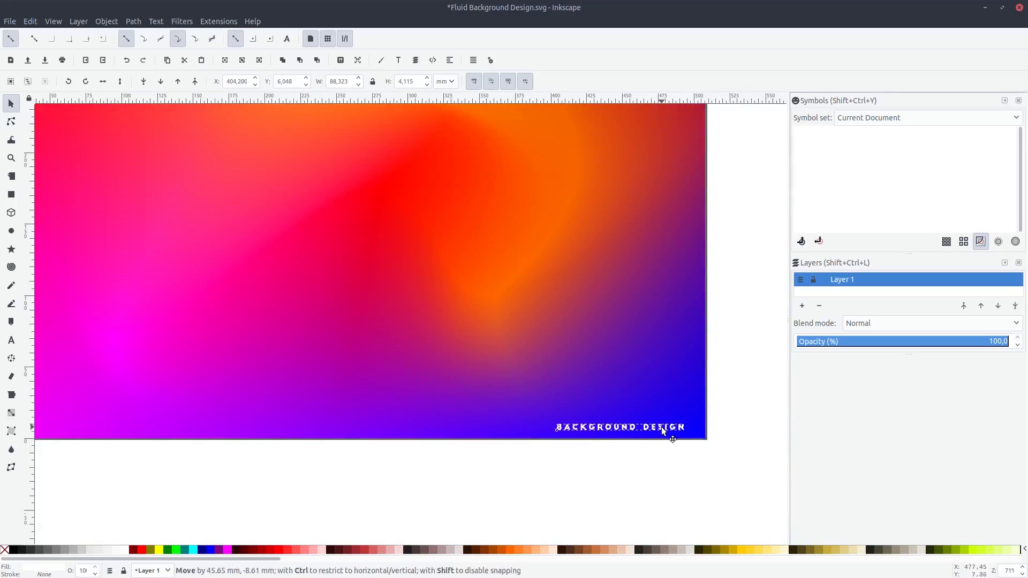
double_click(679, 432)
type("WITH GRADIENT MESH")
key("F1")
scroll(567, 413, "up", 1)
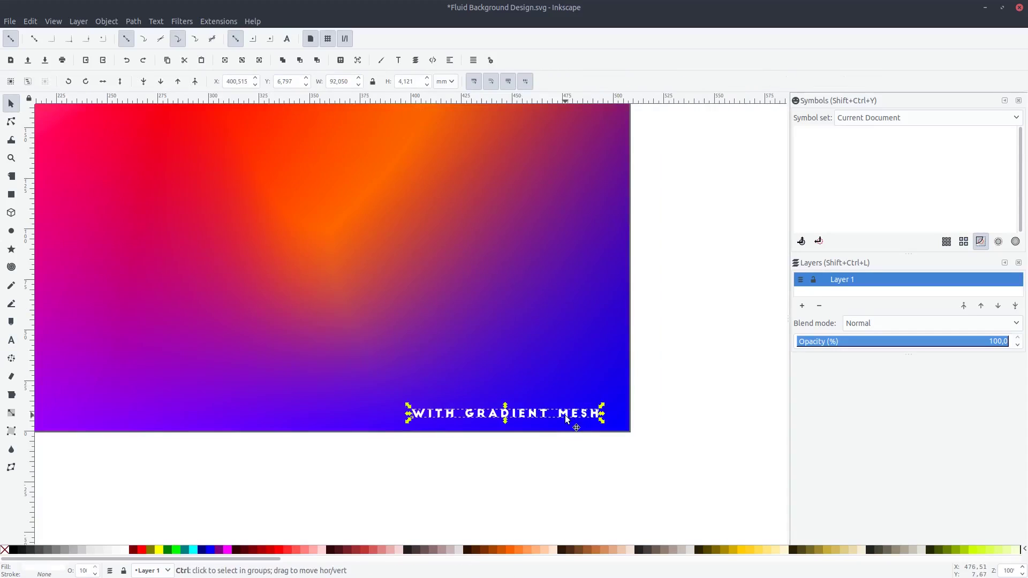
Duplicate the caption, change the copy to '745', and place it right above MESH
key("ctrl+d")
left_click_drag(566, 417, 565, 399)
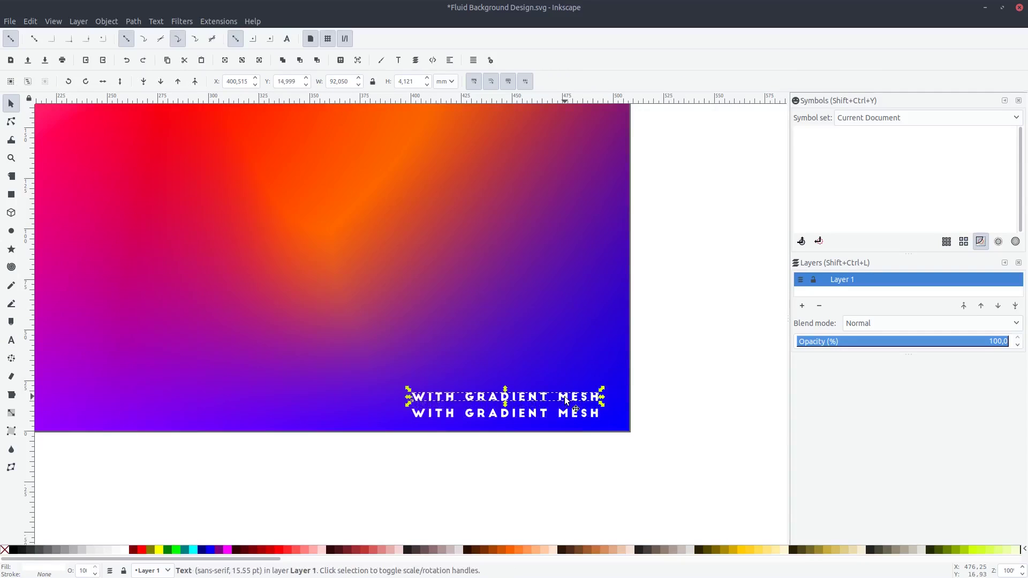
double_click(566, 399)
key("ctrl+a")
type("745")
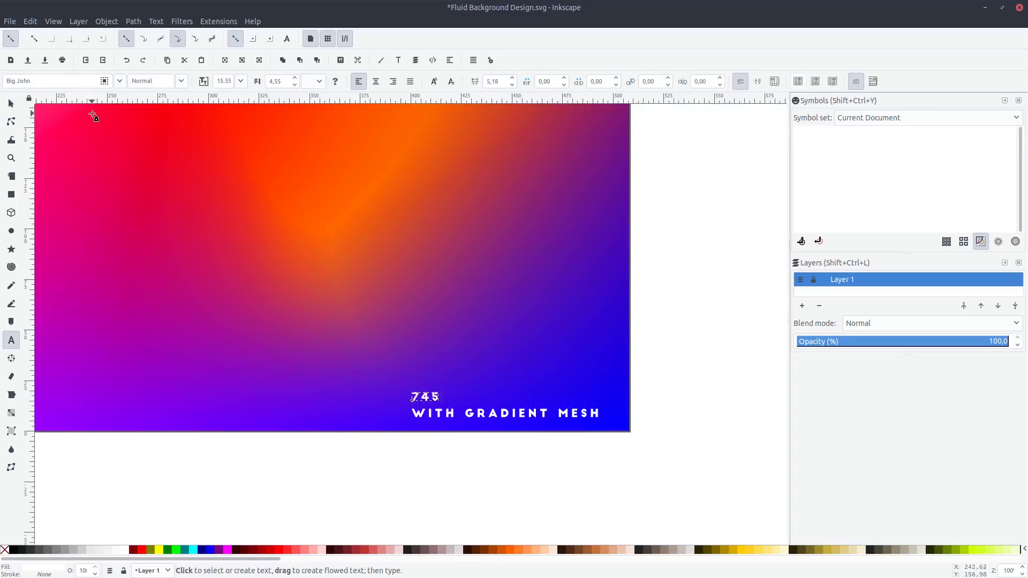
key("F1")
left_click_drag(439, 399, 599, 399)
Save the document
scroll(650, 429, "down", 2)
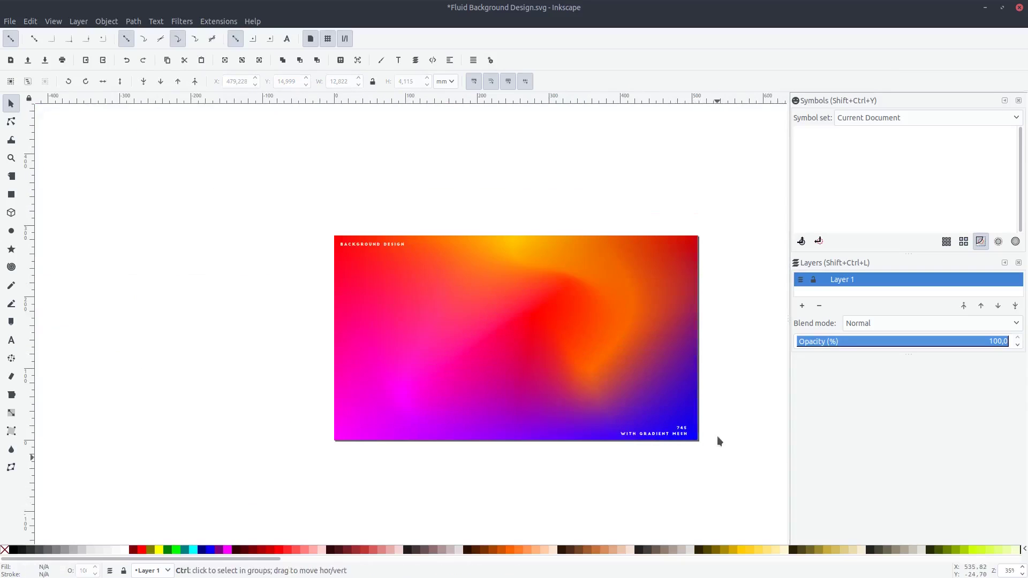
scroll(626, 420, "down", 1)
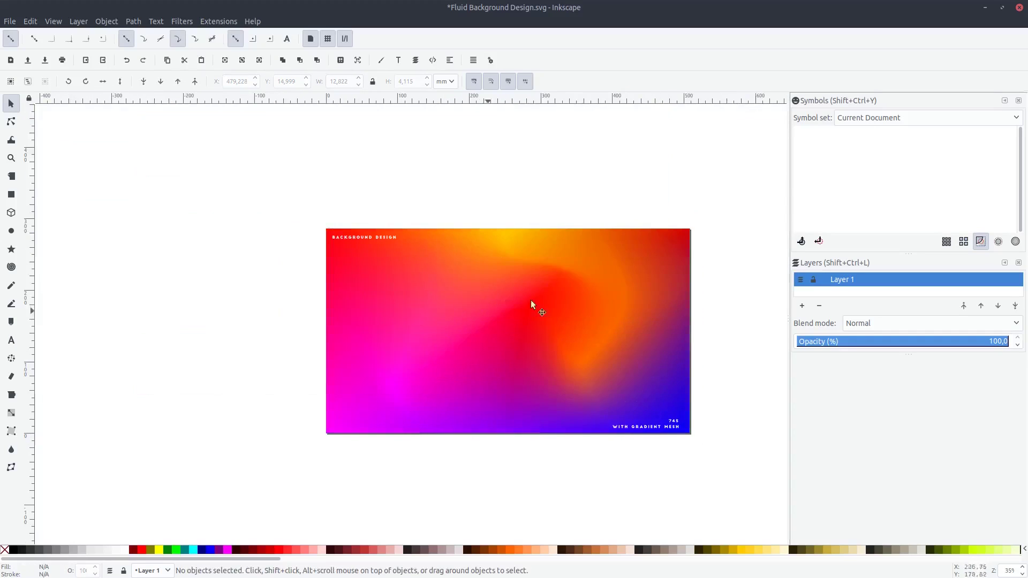
scroll(722, 392, "right", 1)
scroll(636, 375, "up", 1)
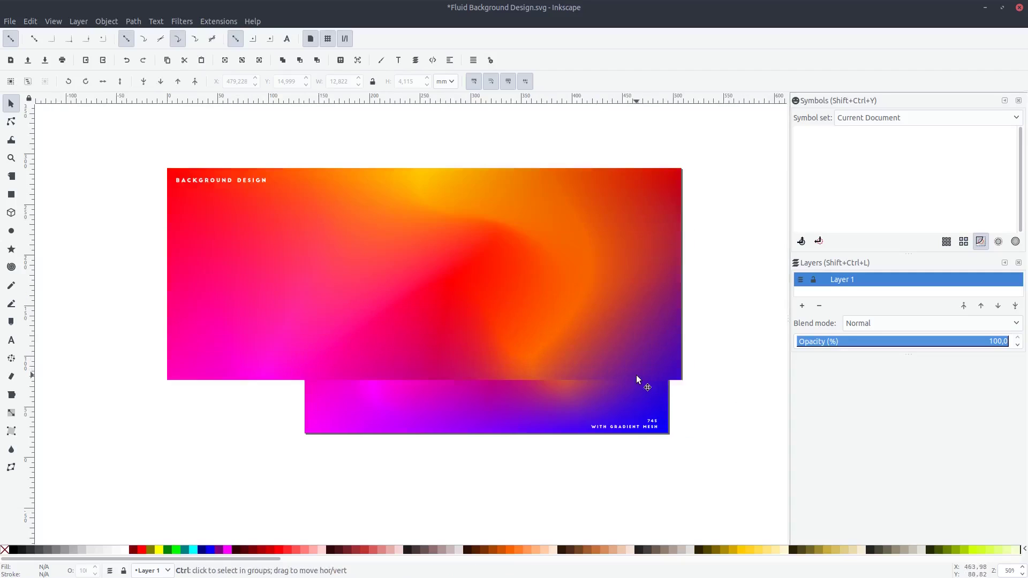
scroll(636, 375, "right", 1)
key("ctrl+s")
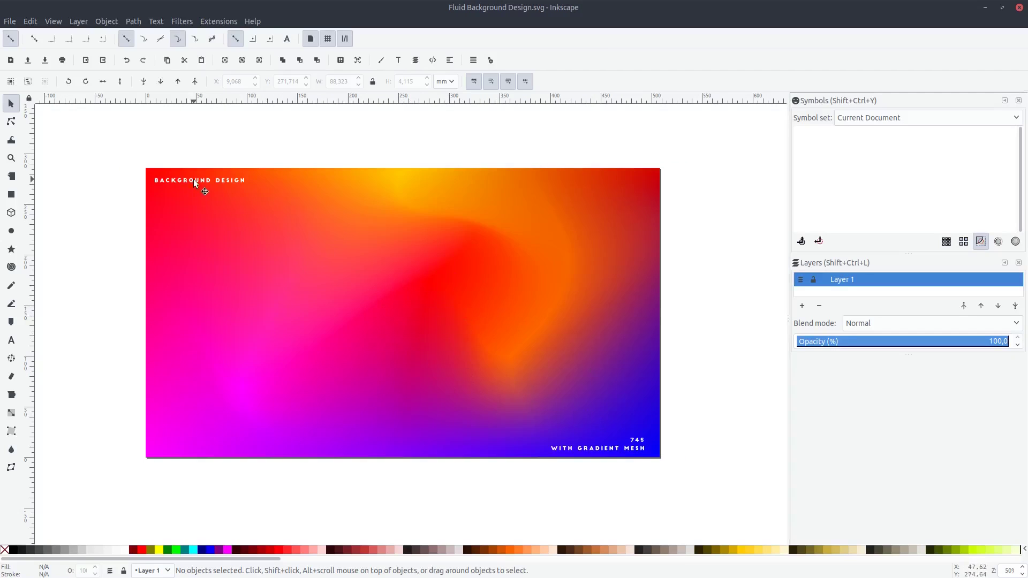
Duplicate the BACKGROUND DESIGN heading and move the copy to the page centre
left_click(194, 178)
key("ctrl+d")
mouse_move(200, 180)
left_mouse_down()
mouse_move(434, 303)
mouse_move(493, 300)
left_mouse_up()
Replace the centred copy's text with 'FLUID'
double_click(455, 304)
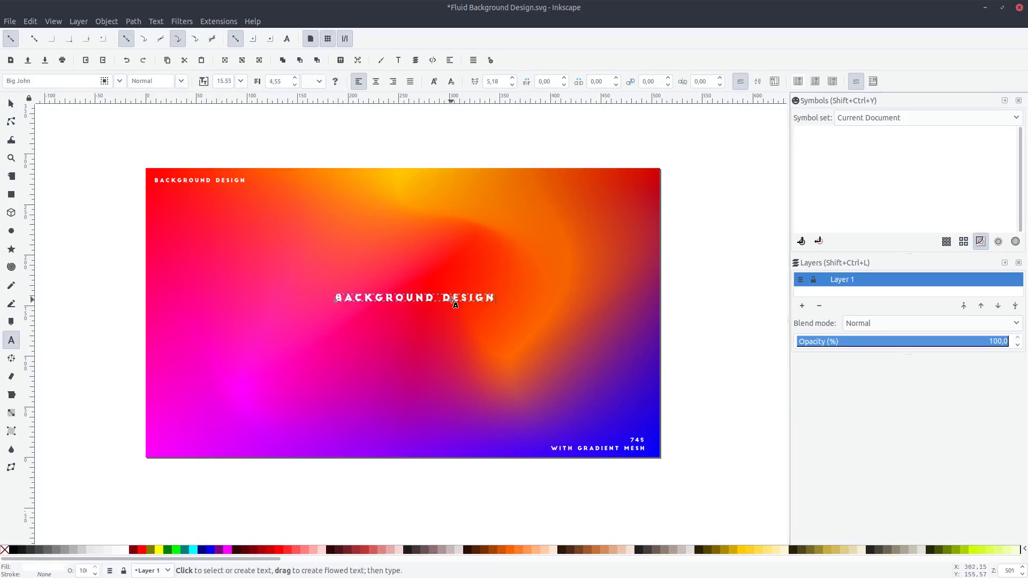
left_click(453, 299)
scroll(423, 299, "up", 1)
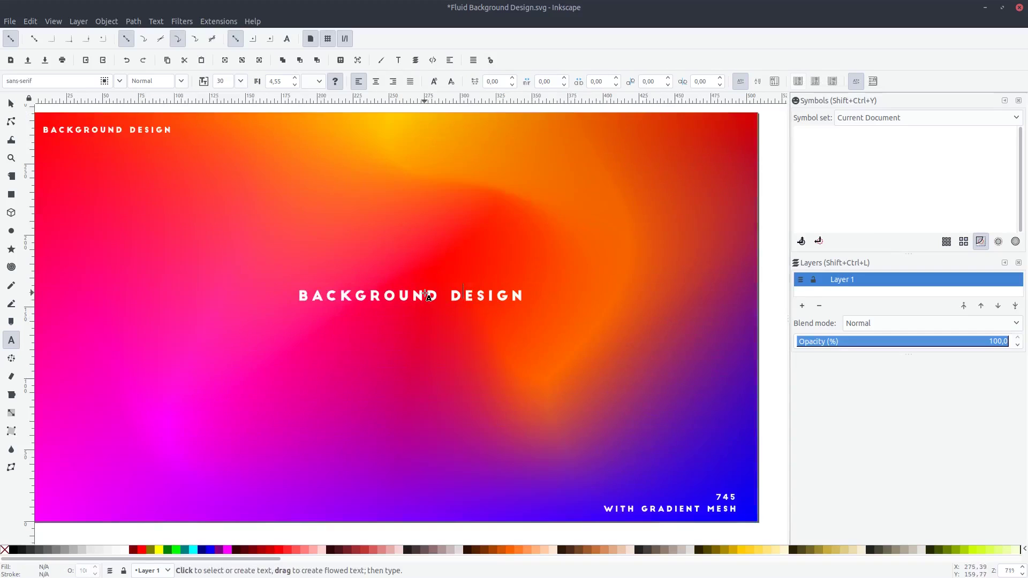
key("ctrl+a")
type("FLUID")
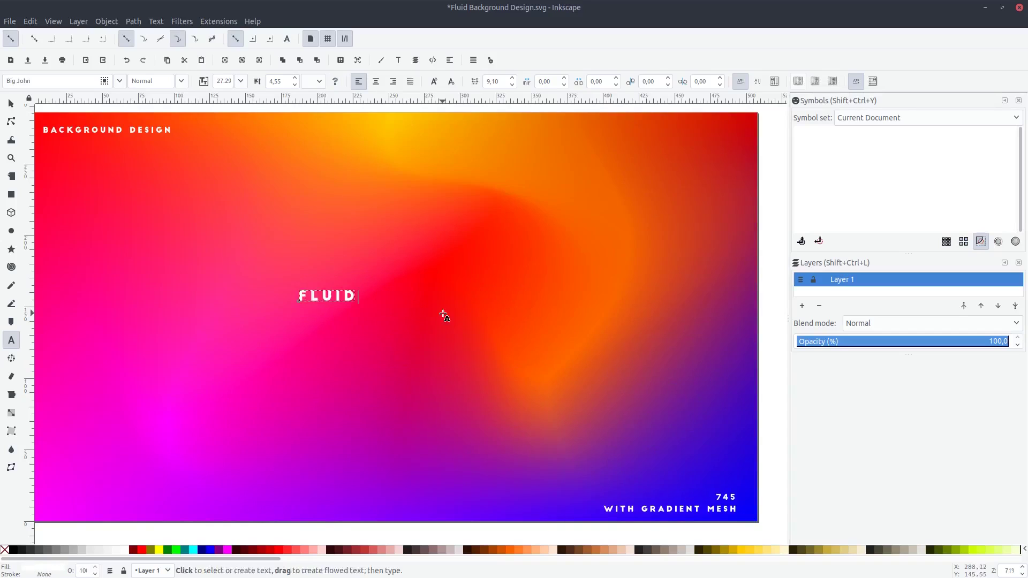
key("F1")
Enlarge the FLUID title and reposition it near the page centre
mouse_move(364, 309)
left_mouse_down()
mouse_move(389, 327)
mouse_move(465, 306)
mouse_move(474, 318)
left_mouse_up()
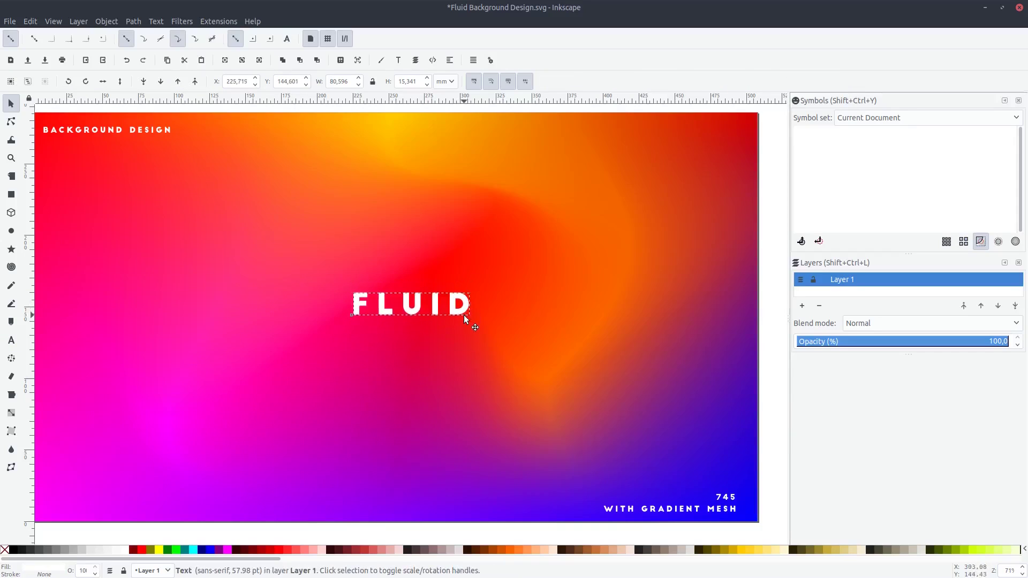
scroll(472, 320, "down", 2)
scroll(492, 336, "up", 1)
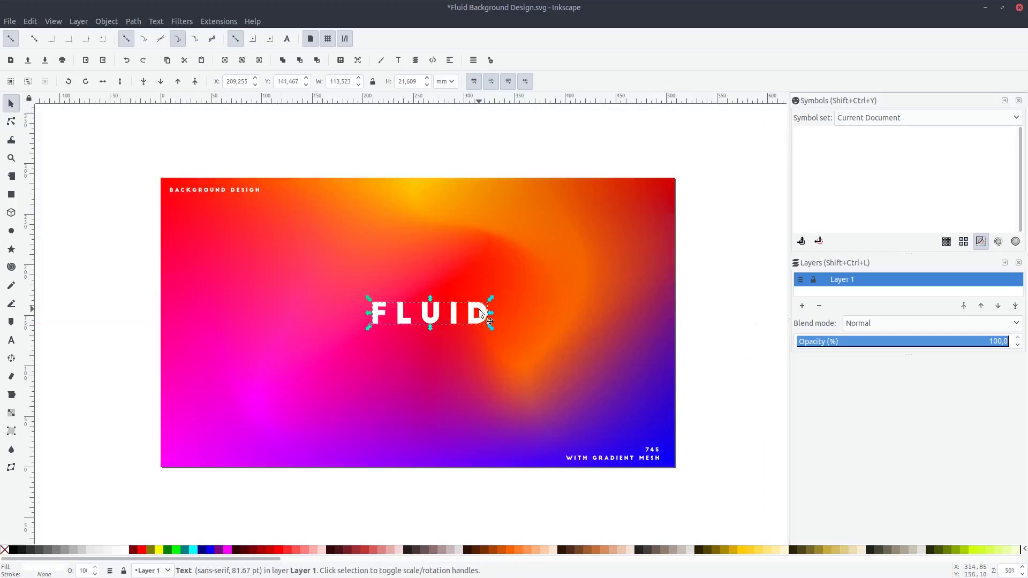
left_click_drag(478, 319, 500, 341)
Undo the last enlargement, then nudge FLUID to centre it horizontally and check the layout
left_click(711, 348)
scroll(569, 343, "down", 1)
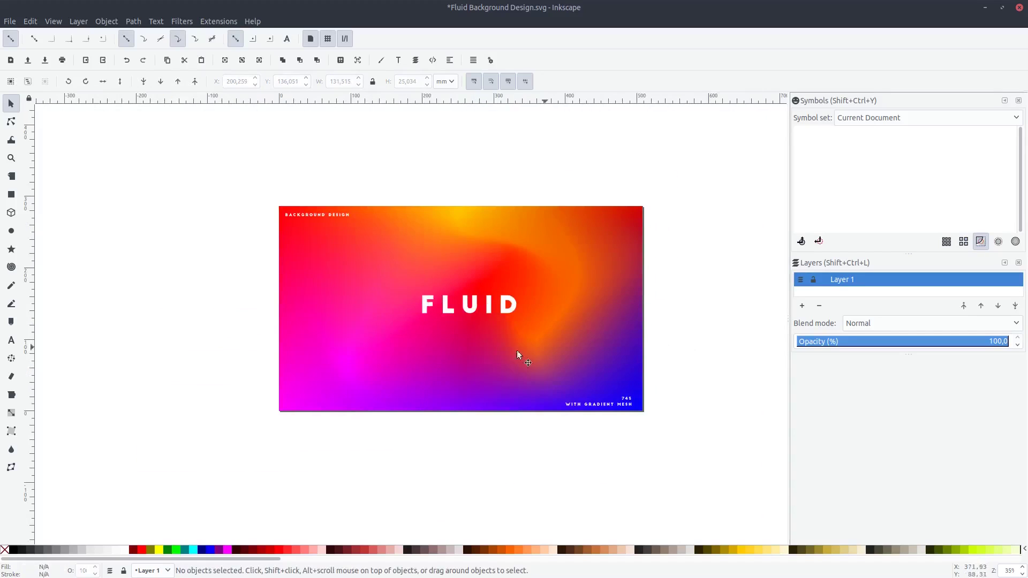
key("ctrl+z")
scroll(500, 310, "up", 1)
left_click_drag(500, 306, 507, 308)
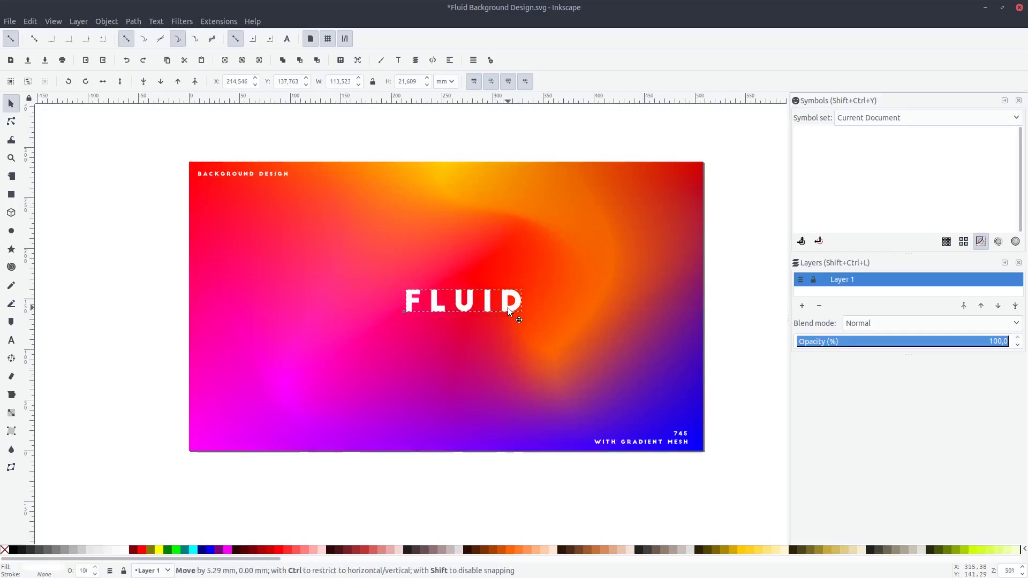
scroll(627, 317, "down", 1)
left_click(677, 330)
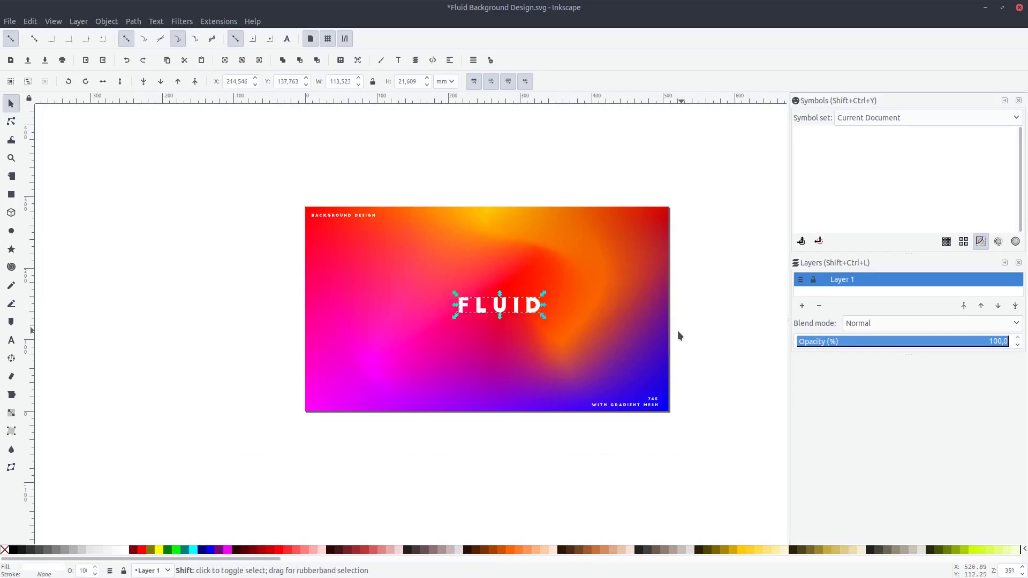
left_click(504, 305)
left_click(507, 307)
left_click(748, 326)
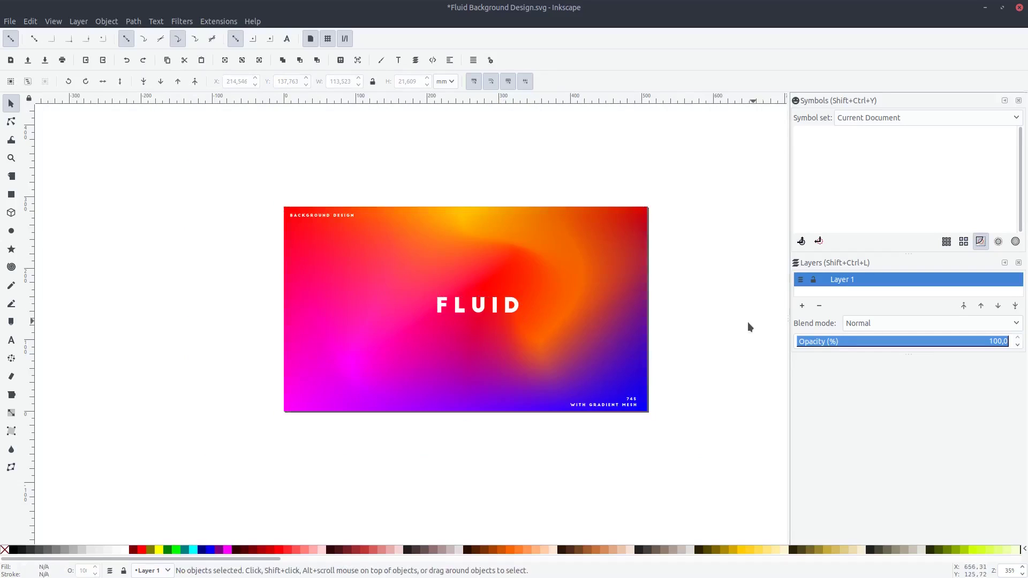
Draw a red square above the FLUID title
scroll(585, 368, "up", 1)
key("r")
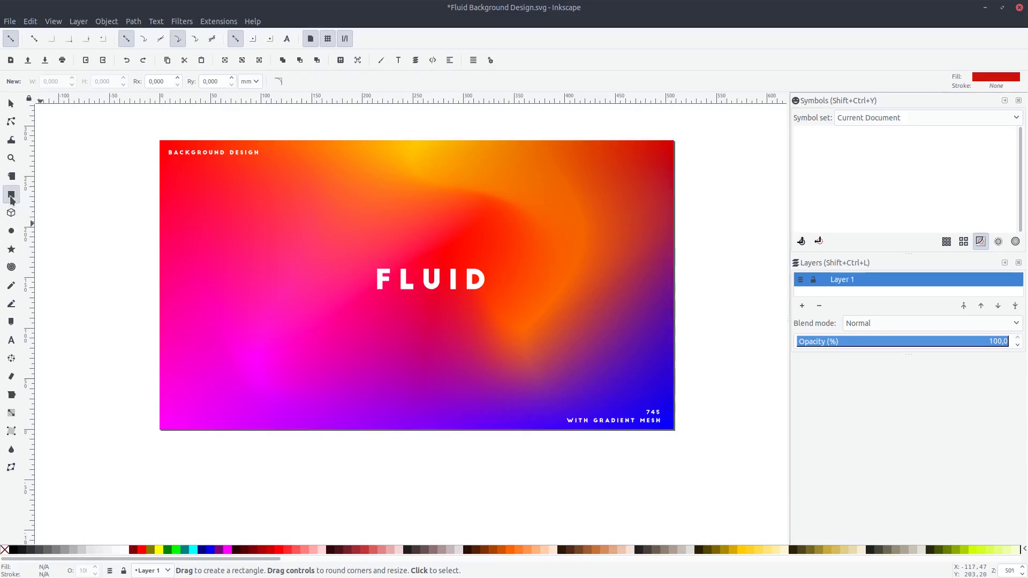
left_click_drag(314, 203, 371, 260)
scroll(371, 260, "up", 1)
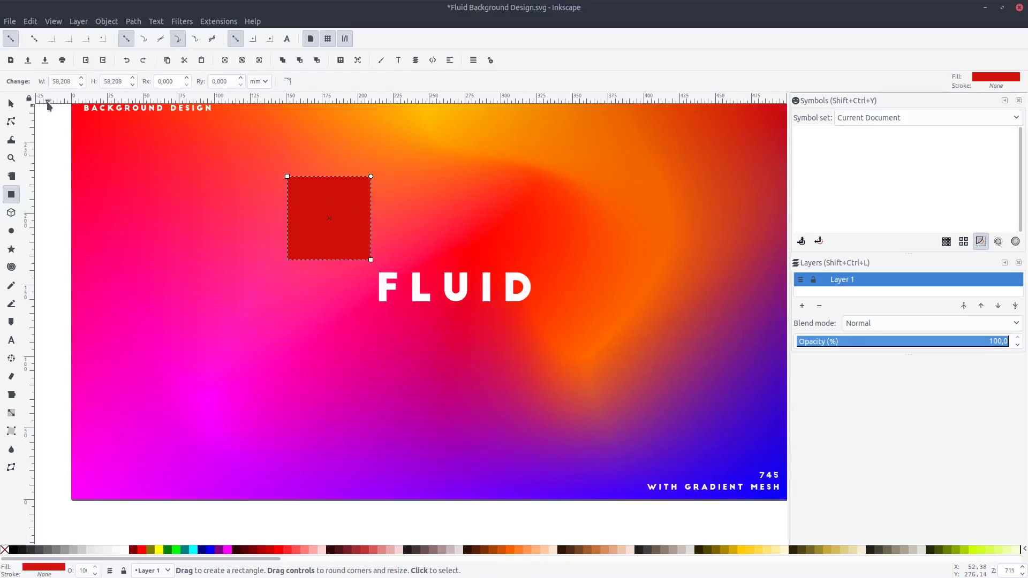
left_click(10, 104)
Rotate the square 45° into a diamond, enlarge it, and centre it over FLUID
left_click(322, 206)
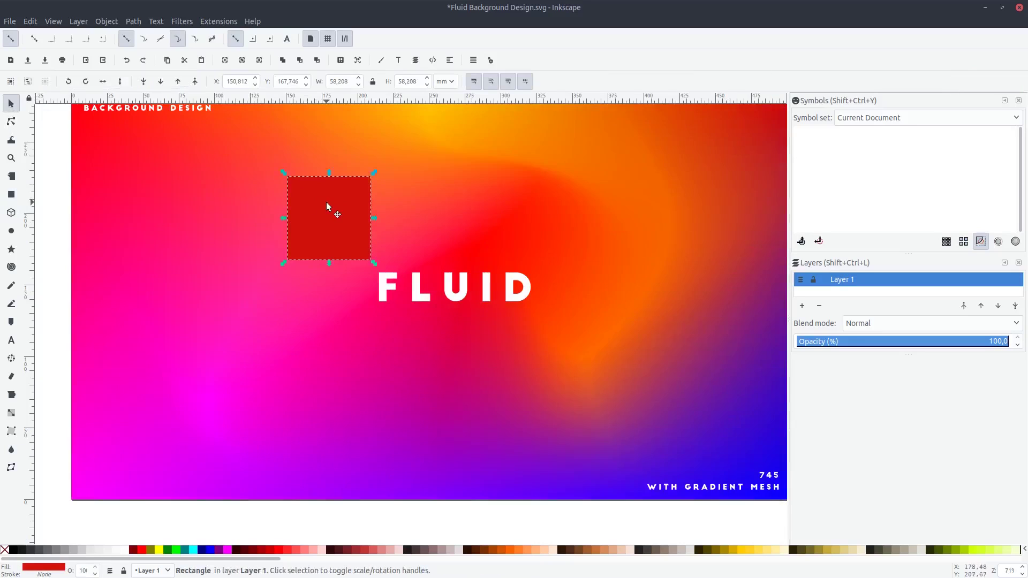
mouse_move(371, 177)
left_mouse_down()
mouse_move(426, 272)
mouse_move(460, 290)
left_mouse_up()
left_click_drag(508, 343, 540, 375)
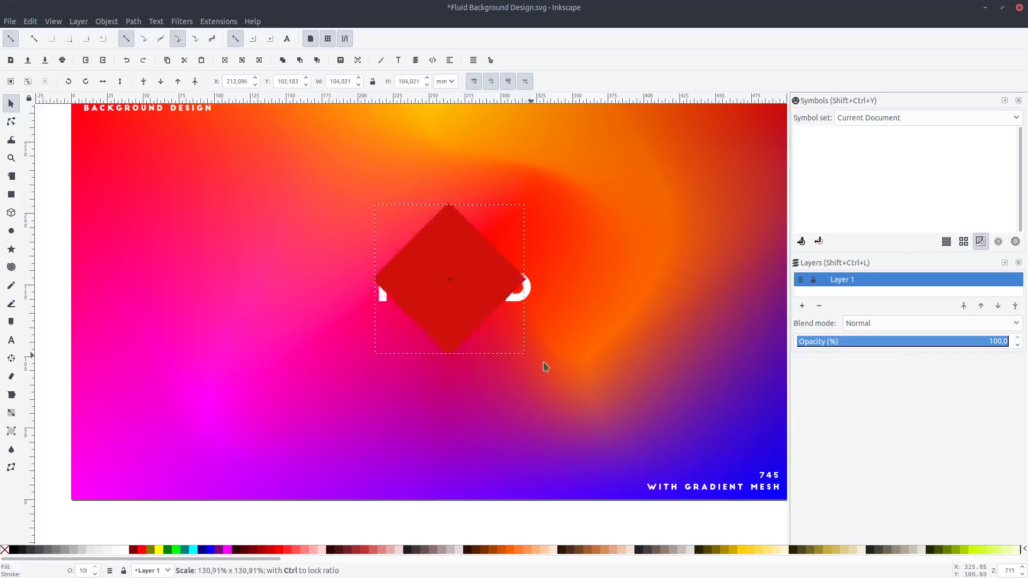
left_click_drag(497, 290, 502, 295)
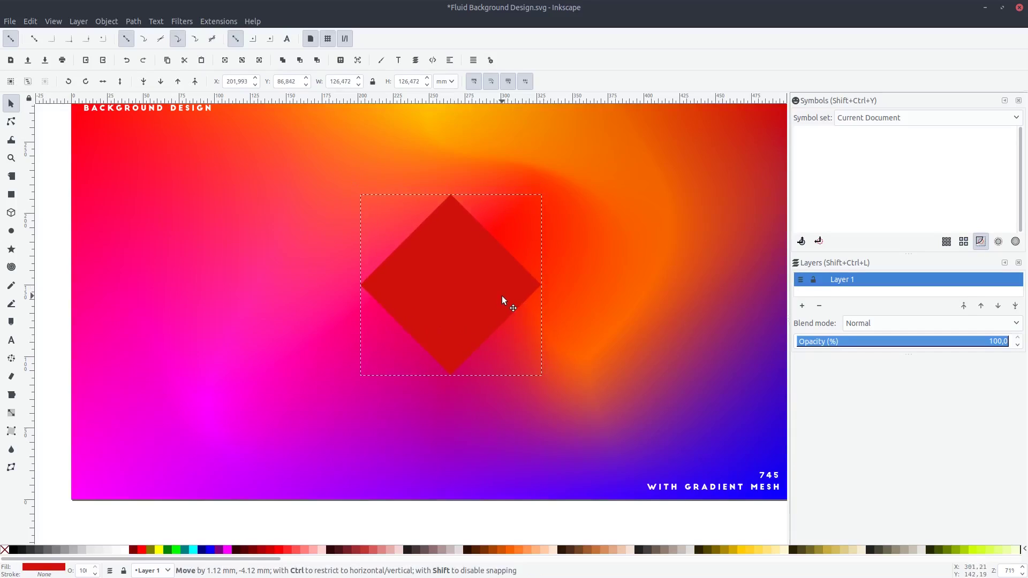
scroll(408, 295, "right", 2)
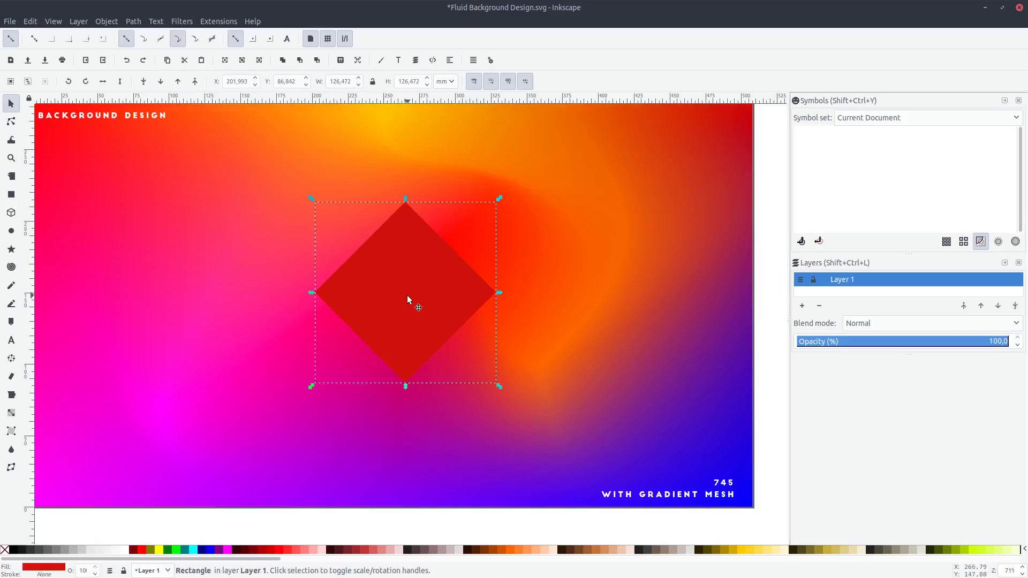
left_click(13, 418)
Fade the diamond bottom-left to top-right with a linear gradient, then enlarge it slightly
mouse_move(329, 369)
left_mouse_down()
mouse_move(470, 241)
mouse_move(435, 271)
mouse_move(443, 240)
mouse_move(452, 261)
left_mouse_up()
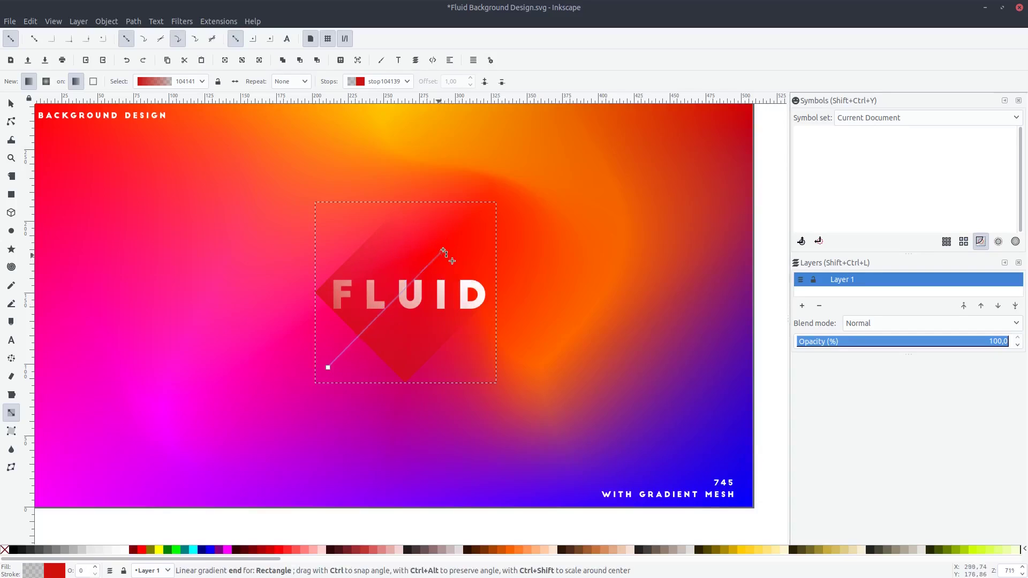
key("s")
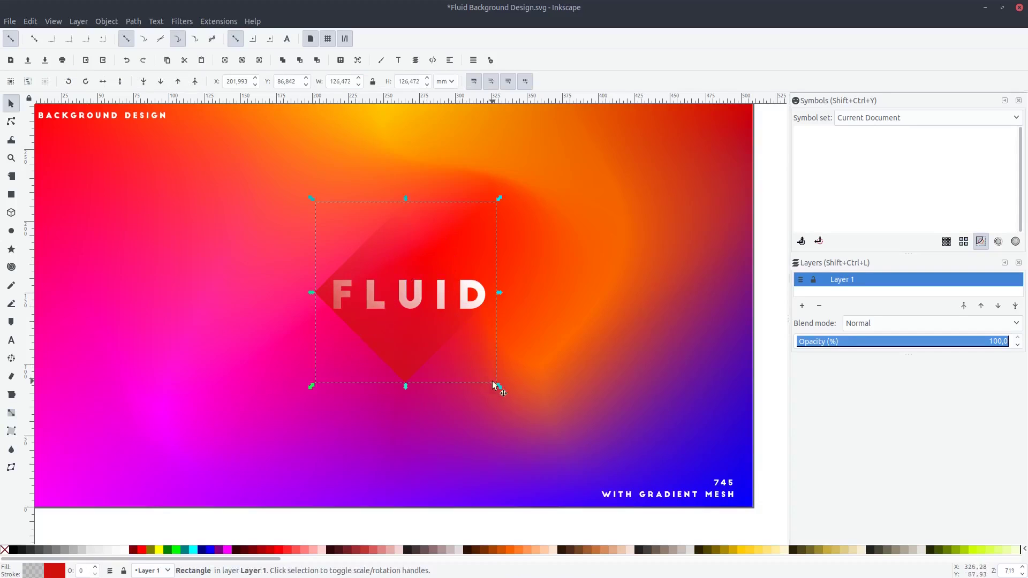
left_click_drag(493, 385, 541, 409)
scroll(543, 398, "down", 1)
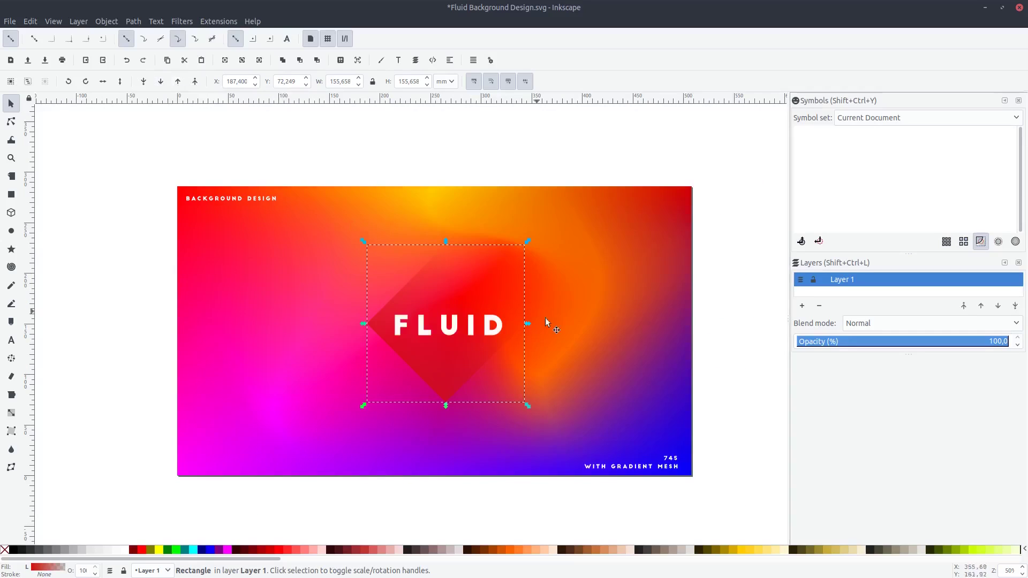
Re-angle the diamond's gradient by dragging its end handle leftward across FLUID
scroll(545, 317, "down", 2)
scroll(545, 317, "right", 2)
key("g")
key("s")
scroll(612, 306, "down", 3)
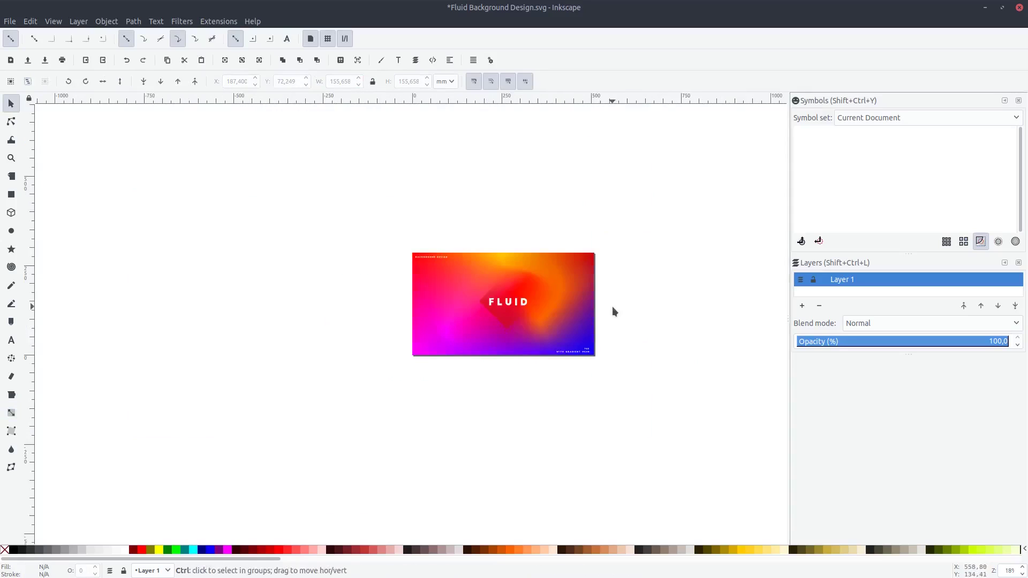
scroll(596, 384, "up", 3)
key("g")
left_click_drag(522, 326, 486, 327)
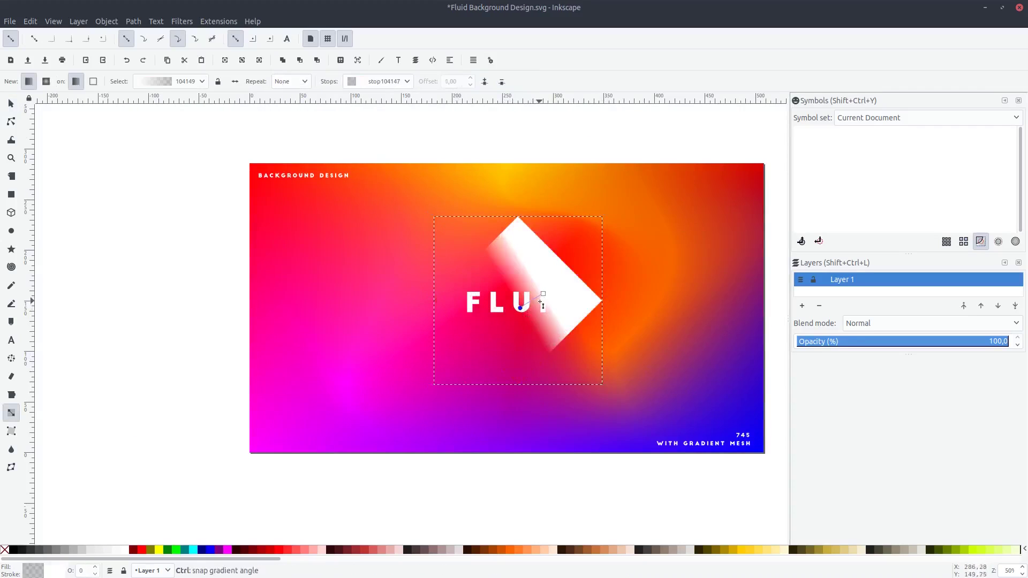